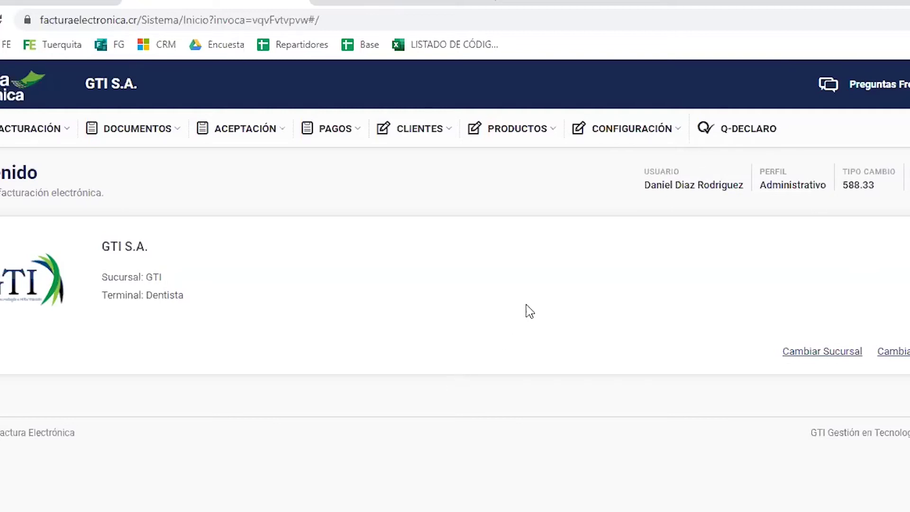
# Open the product maintenance list and look through the registered products
pyautogui.click(510, 137)
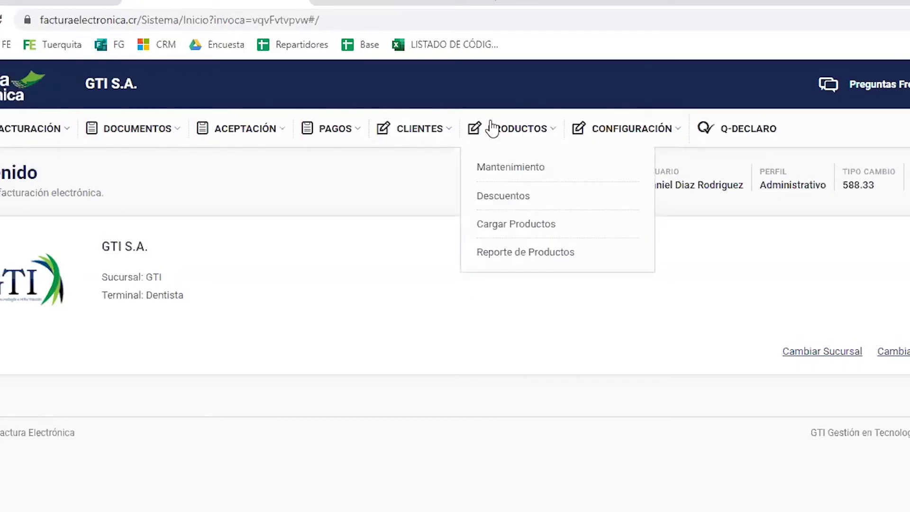
pyautogui.click(523, 170)
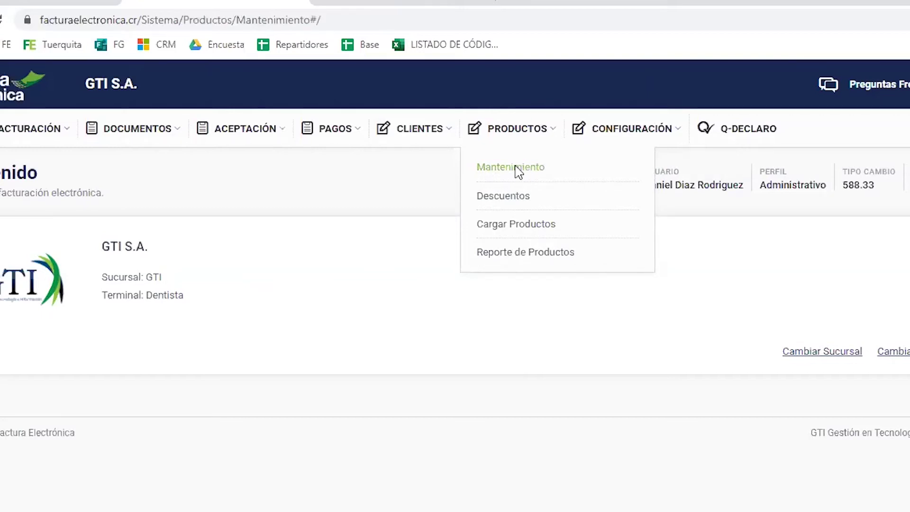
pyautogui.scroll(-2, 754, 201)
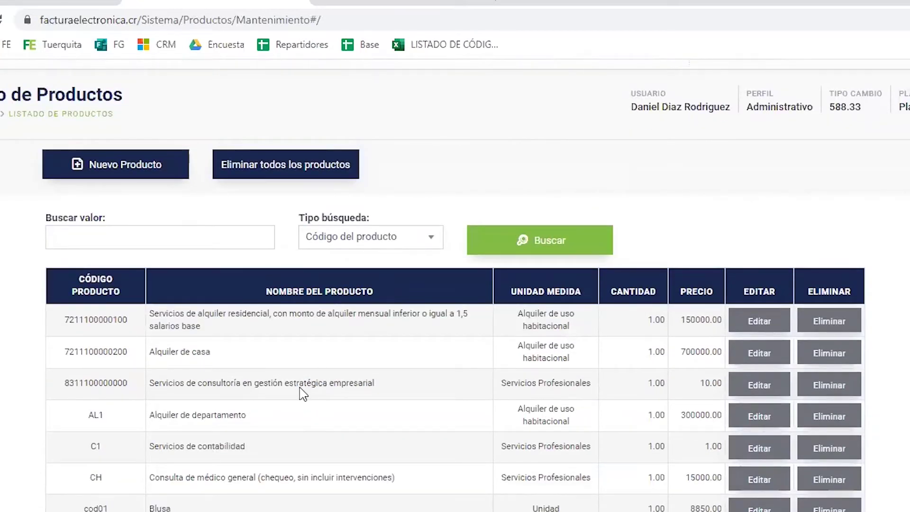
pyautogui.scroll(-2, 746, 323)
pyautogui.scroll(-2, 219, 413)
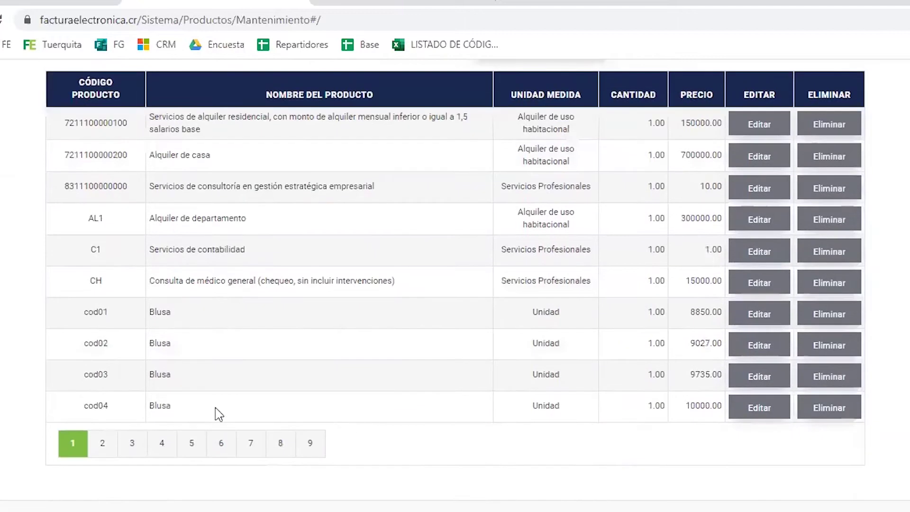
pyautogui.scroll(5, 427, 335)
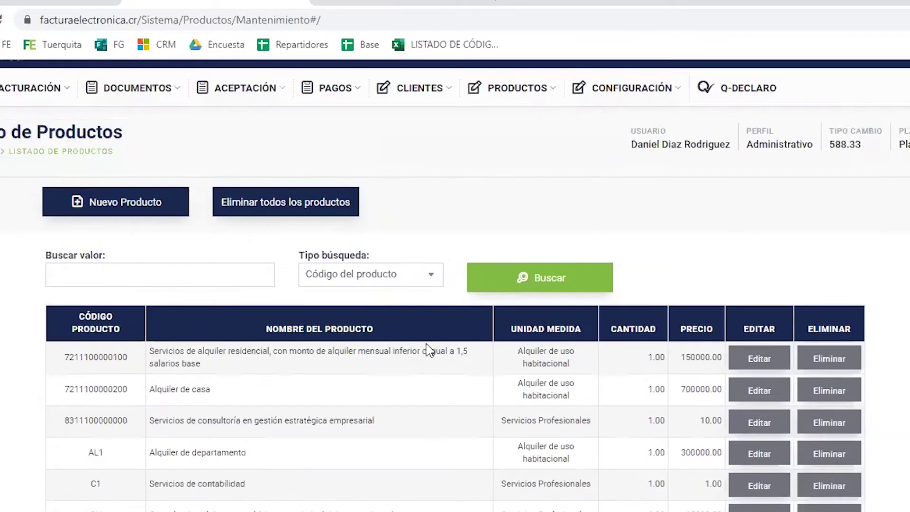
# Start a new product record and review its CABYS code and commercial code fields
pyautogui.click(122, 205)
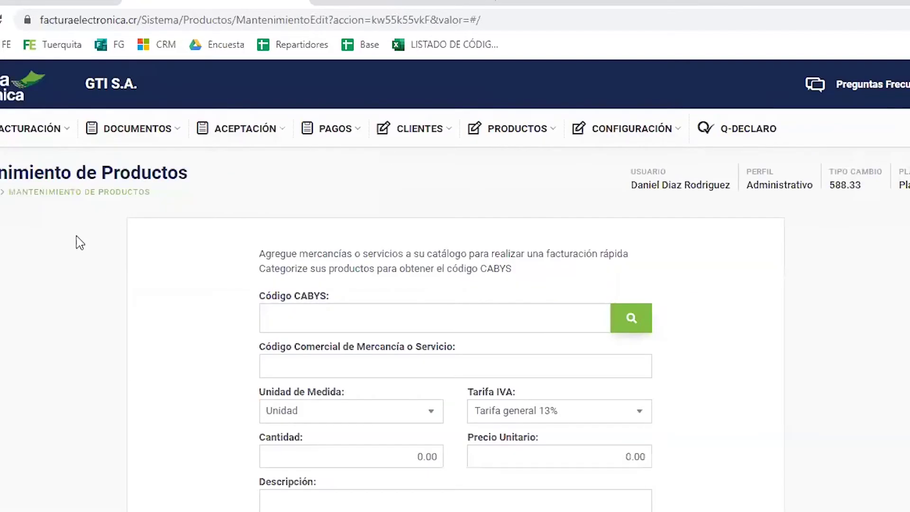
pyautogui.scroll(-2, 124, 373)
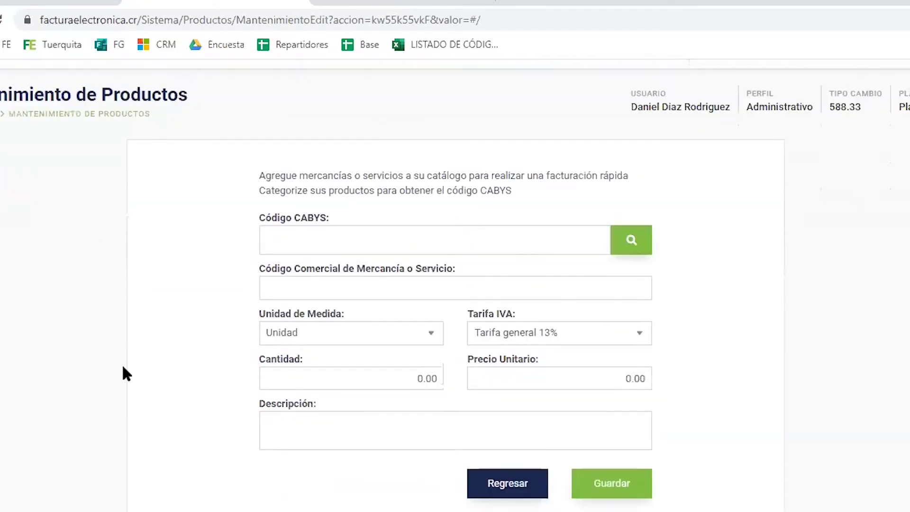
pyautogui.moveTo(253, 221); pyautogui.dragTo(330, 221)
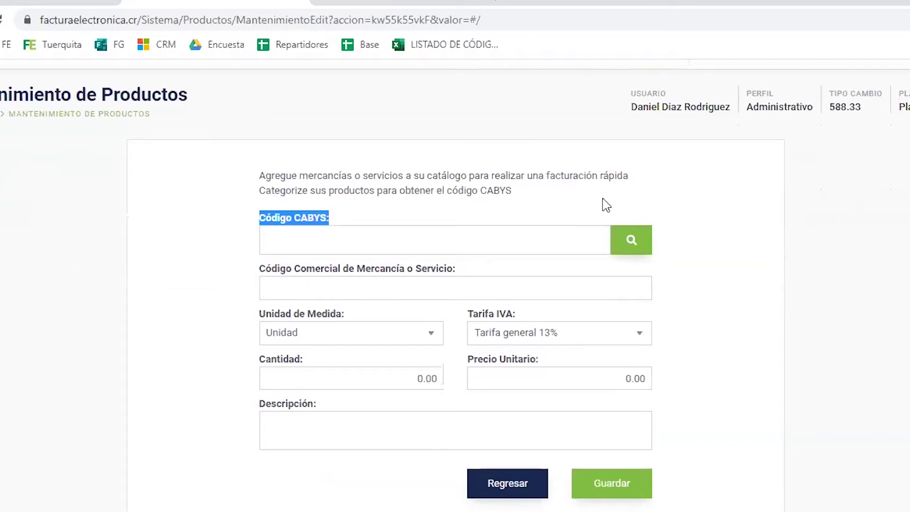
pyautogui.moveTo(250, 272); pyautogui.dragTo(435, 266)
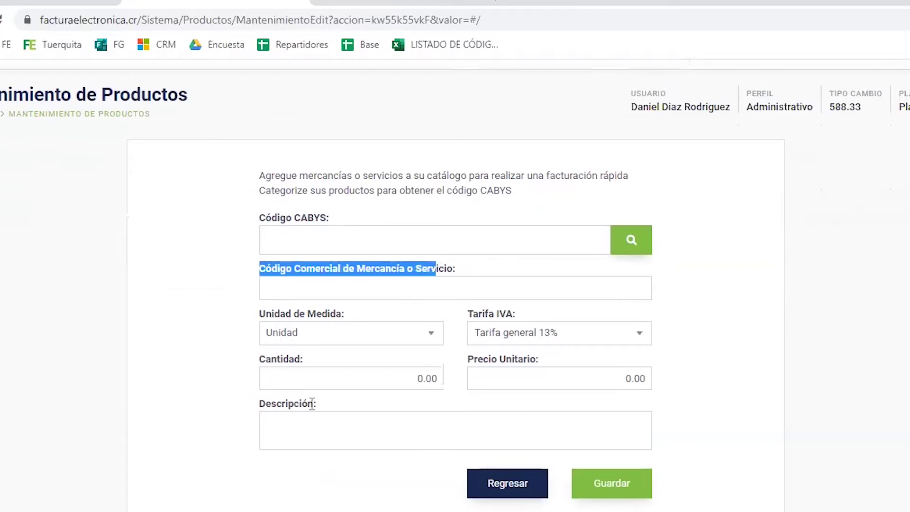
pyautogui.click(712, 242)
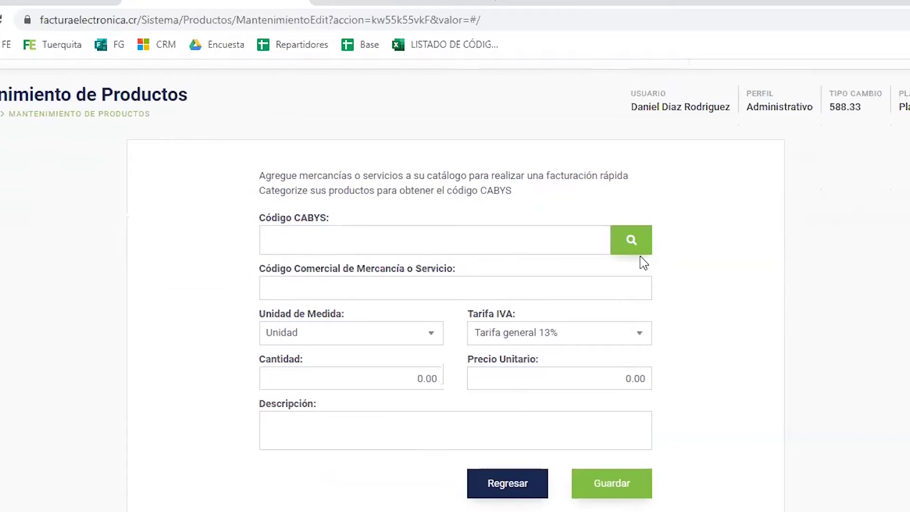
# Open the CABYS keyword search and look up "belleza" across all IVA rates
pyautogui.click(617, 245)
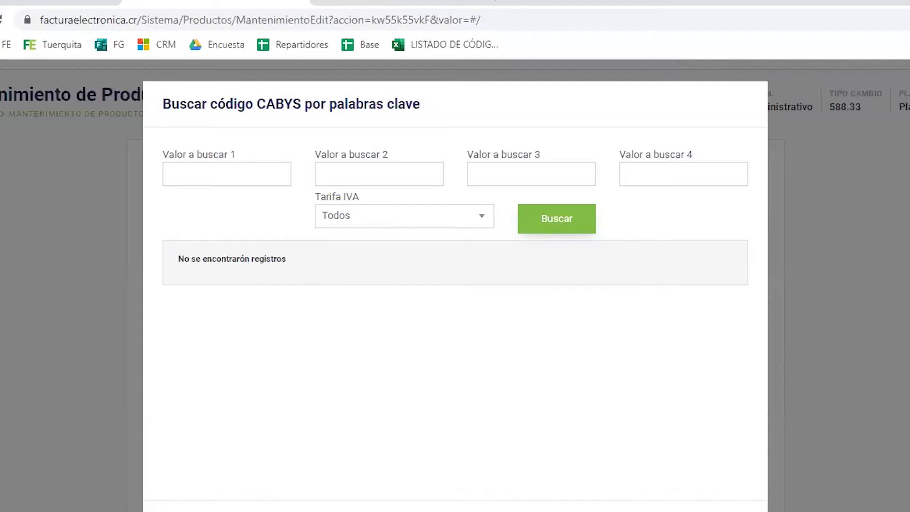
pyautogui.moveTo(162, 159); pyautogui.dragTo(311, 156)
pyautogui.doubleClick(327, 154)
pyautogui.click(500, 155)
pyautogui.moveTo(484, 154); pyautogui.dragTo(695, 155)
pyautogui.click(750, 200)
pyautogui.click(265, 179)
pyautogui.write('belleza')
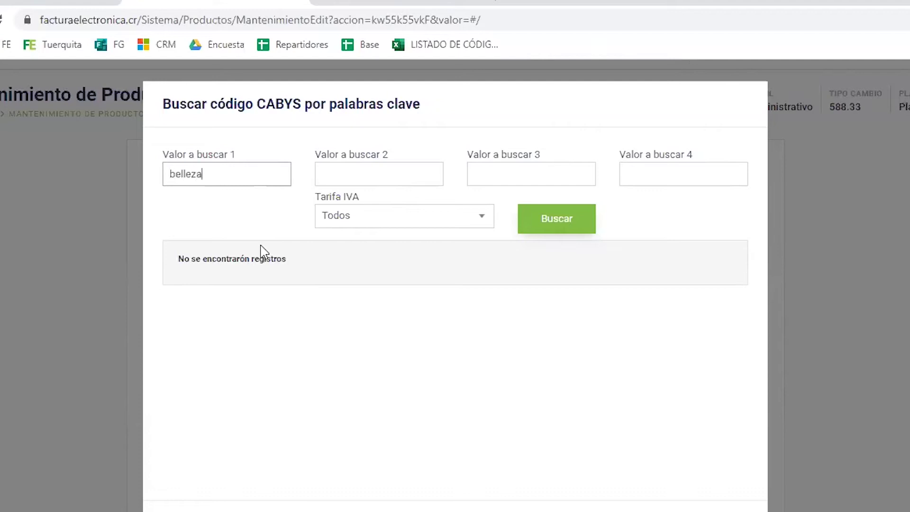
pyautogui.click(276, 258)
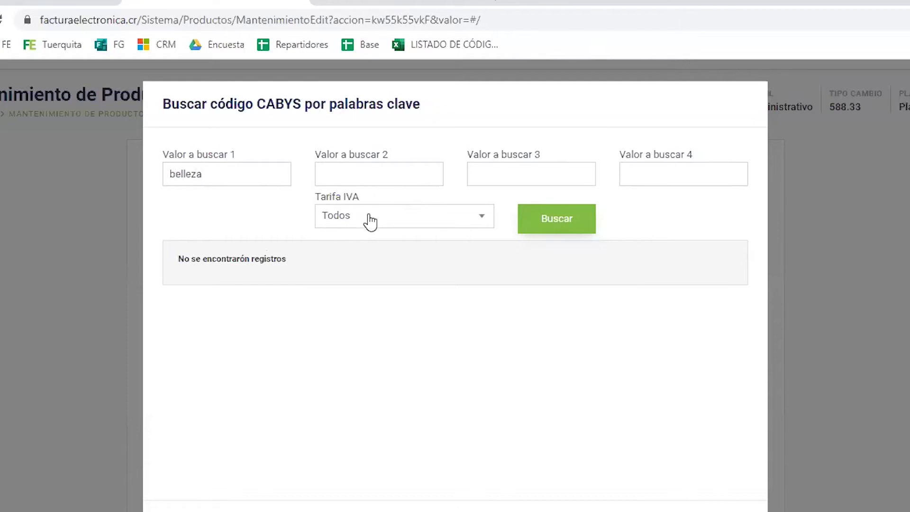
pyautogui.click(568, 220)
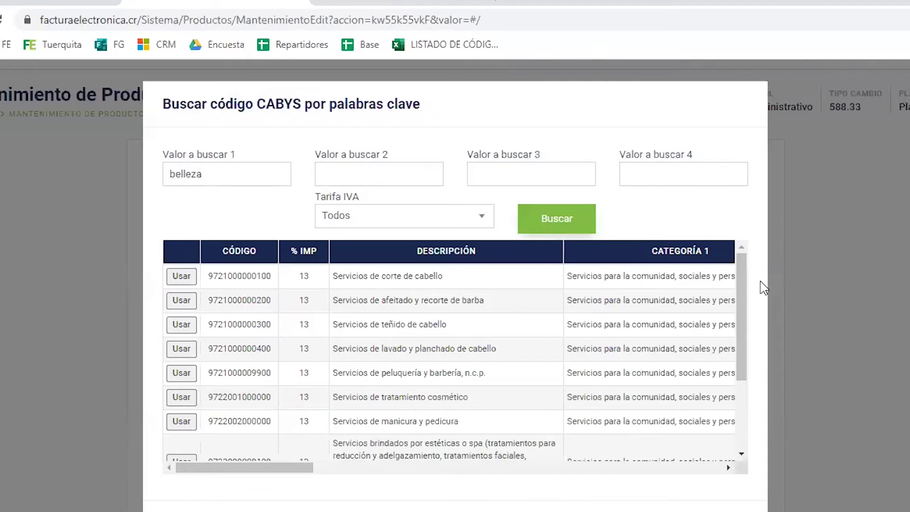
# Examine the service descriptions in the beauty results, from haircuts and beard trimming to manicure and gym services
pyautogui.doubleClick(223, 179)
pyautogui.moveTo(661, 349); pyautogui.dragTo(665, 350)
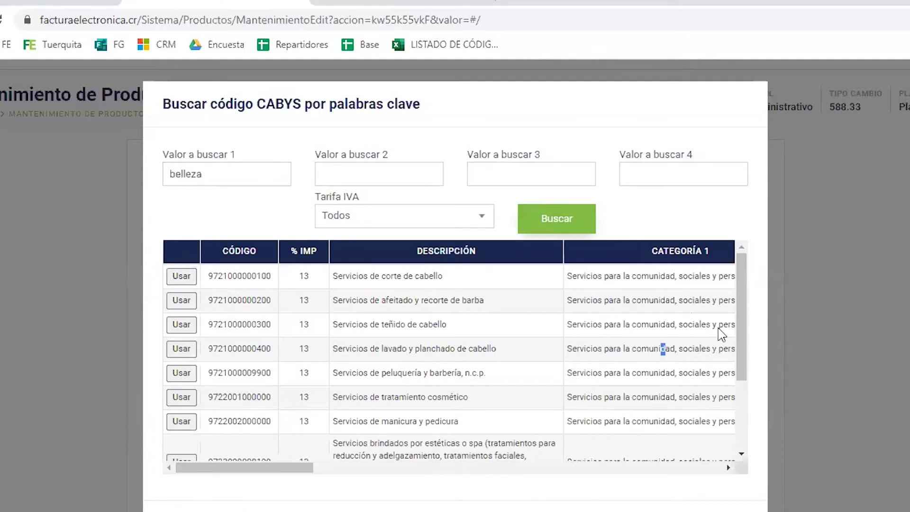
pyautogui.moveTo(342, 284); pyautogui.dragTo(441, 271)
pyautogui.moveTo(364, 303); pyautogui.dragTo(499, 303)
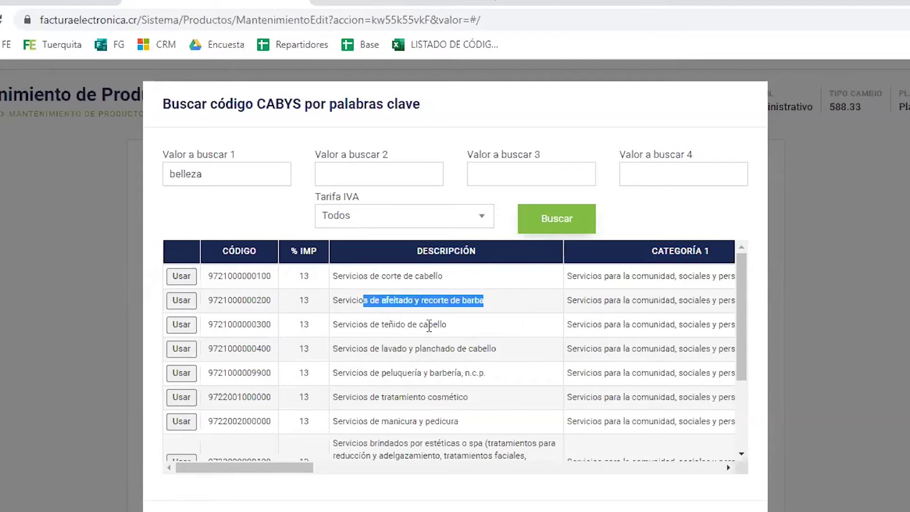
pyautogui.moveTo(401, 326); pyautogui.dragTo(448, 326)
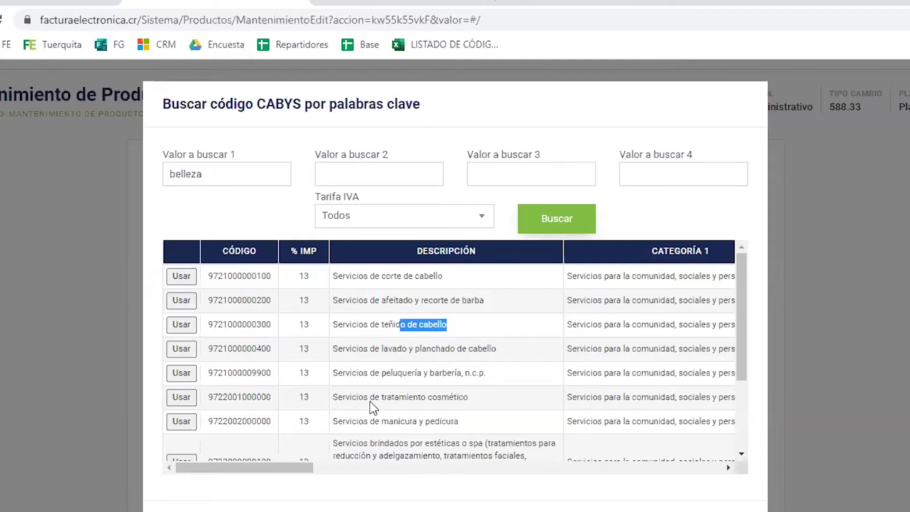
pyautogui.moveTo(352, 401); pyautogui.dragTo(468, 397)
pyautogui.scroll(-3, 467, 398)
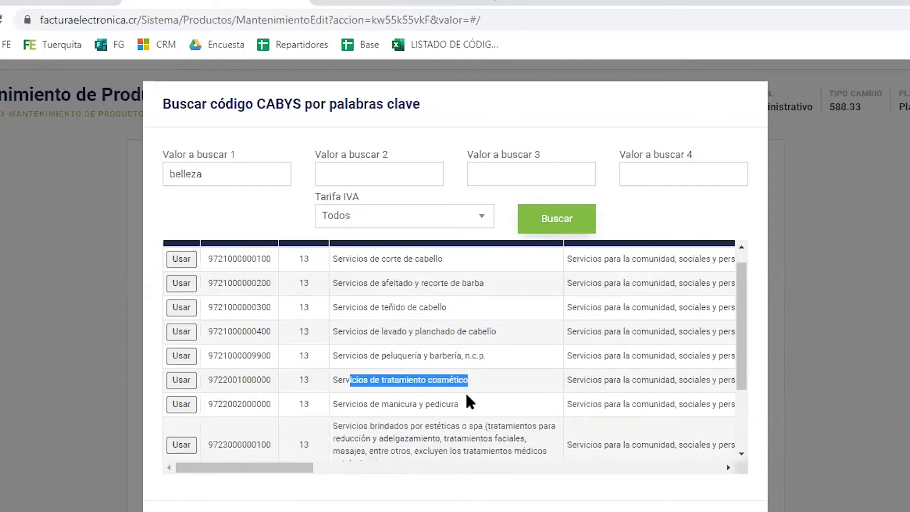
pyautogui.moveTo(381, 343); pyautogui.dragTo(473, 347)
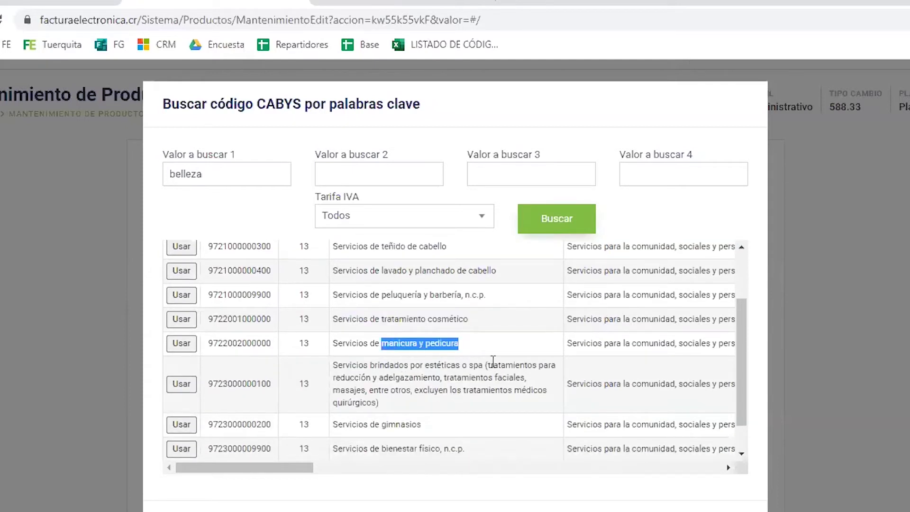
pyautogui.scroll(-2, 483, 381)
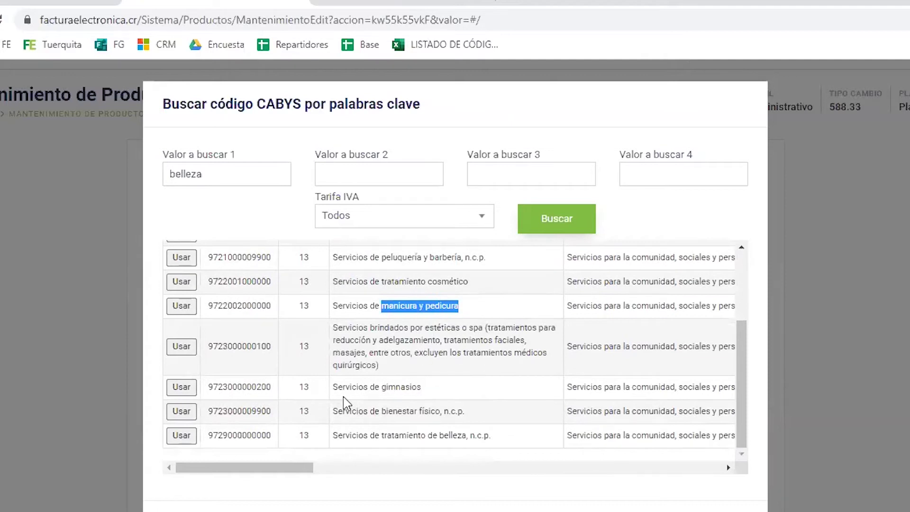
pyautogui.moveTo(333, 391); pyautogui.dragTo(441, 383)
pyautogui.click(442, 386)
pyautogui.scroll(5, 443, 387)
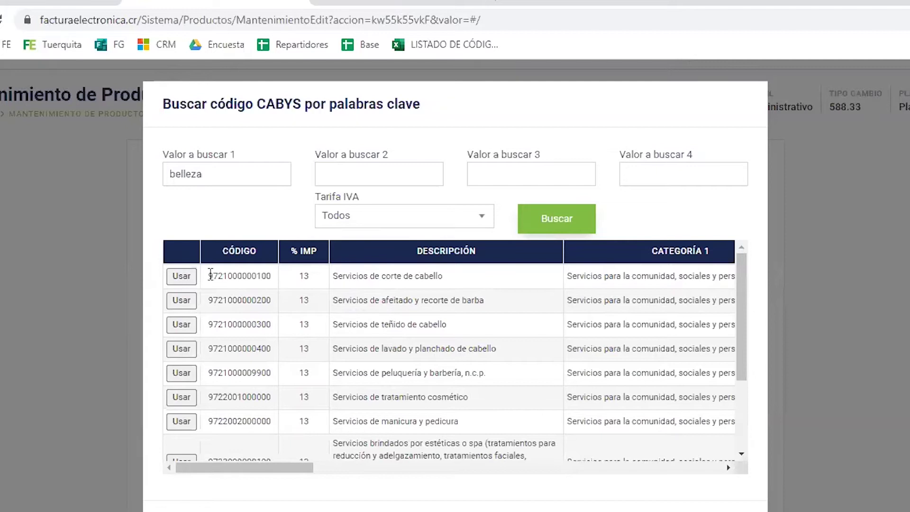
# Examine the code, tax percentage and category columns of the beauty search results
pyautogui.moveTo(208, 276); pyautogui.dragTo(250, 274)
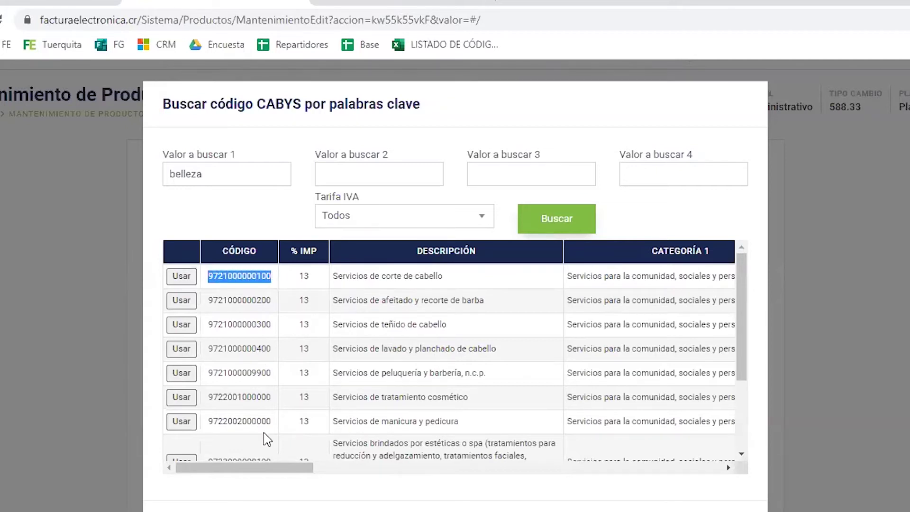
pyautogui.doubleClick(302, 278)
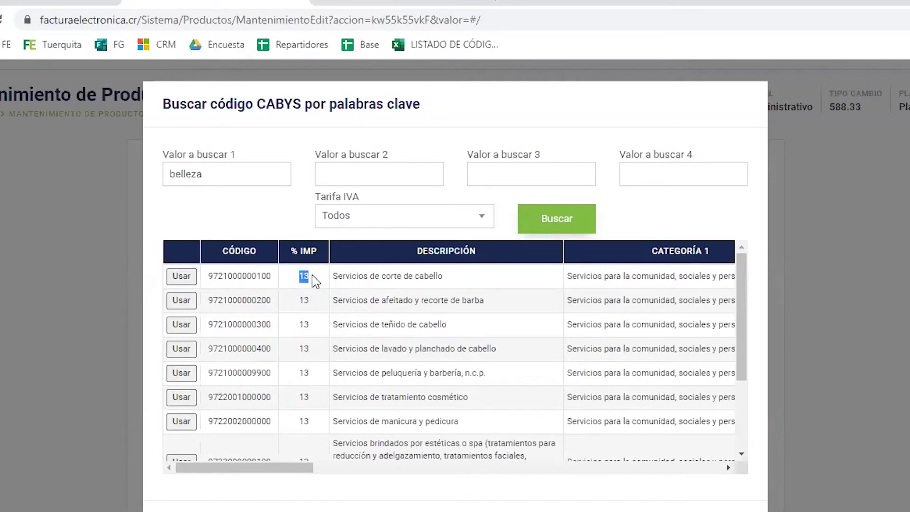
pyautogui.moveTo(279, 467); pyautogui.dragTo(335, 470)
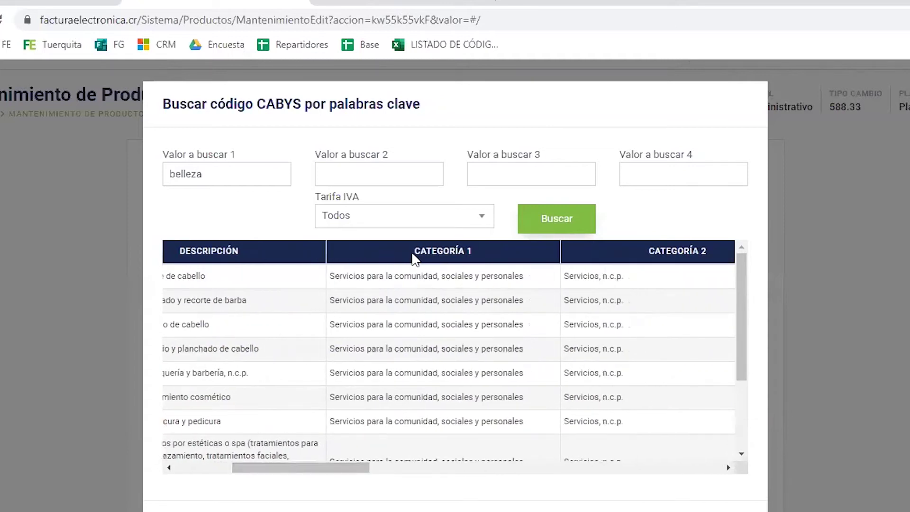
pyautogui.moveTo(414, 256); pyautogui.dragTo(494, 255)
pyautogui.moveTo(334, 467); pyautogui.dragTo(223, 465)
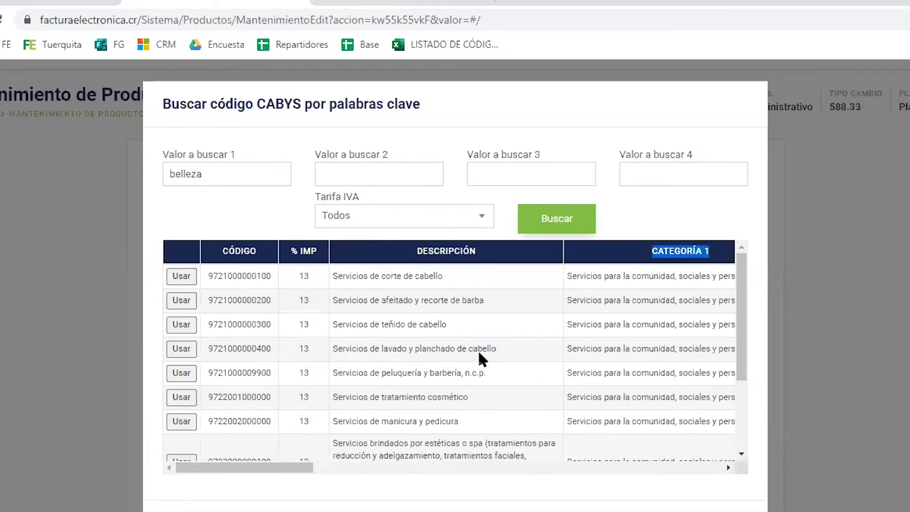
pyautogui.scroll(-5, 474, 351)
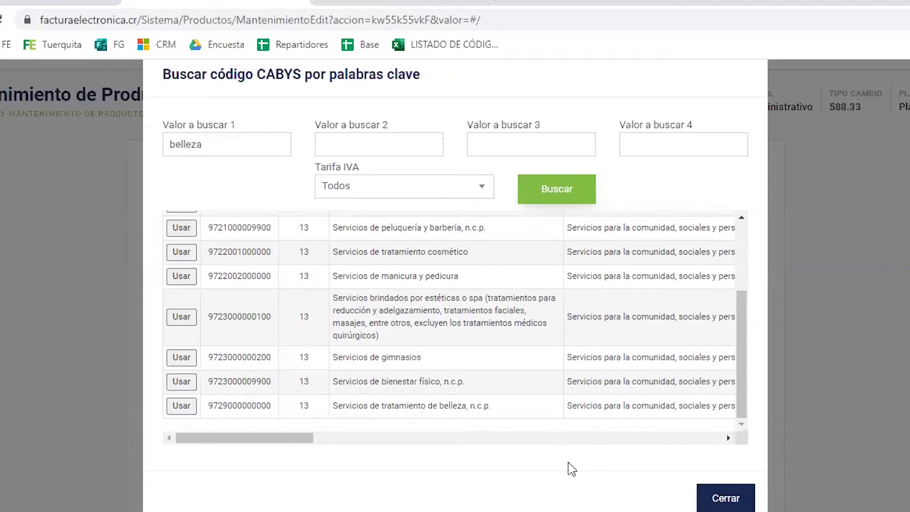
pyautogui.scroll(1, 571, 469)
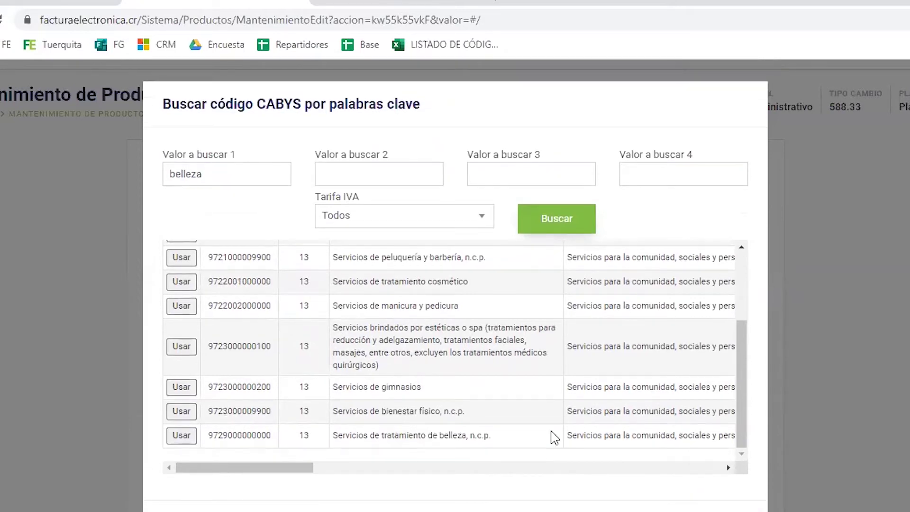
pyautogui.scroll(3, 554, 435)
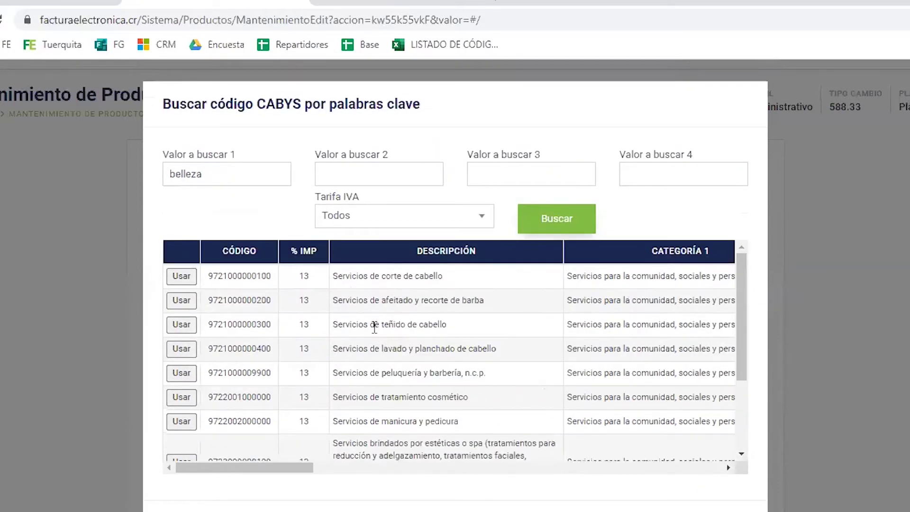
# Examine the "Servicios de teñido de cabello" entry in the search results
pyautogui.moveTo(338, 327); pyautogui.dragTo(453, 332)
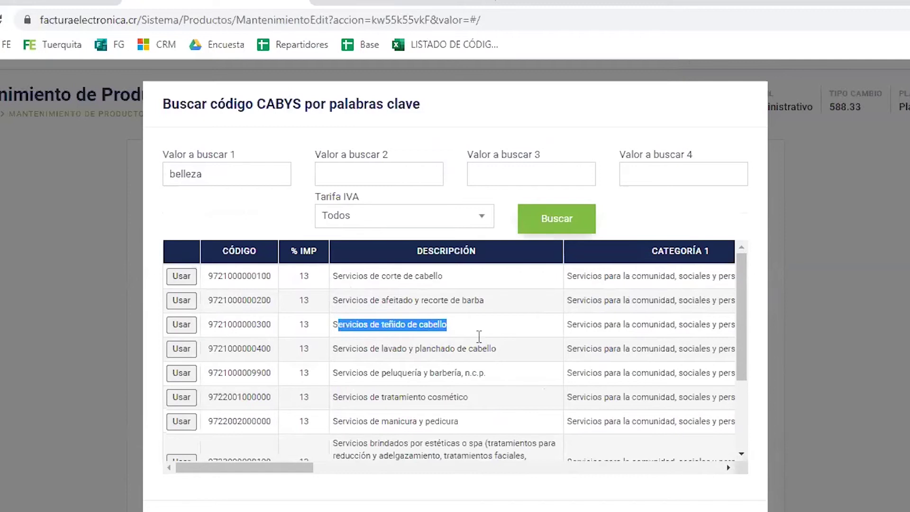
pyautogui.click(449, 344)
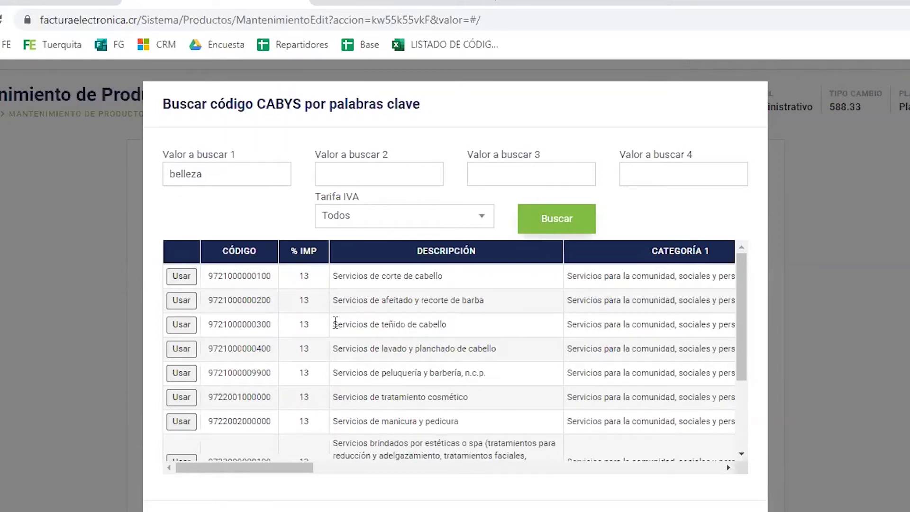
pyautogui.moveTo(335, 325); pyautogui.dragTo(419, 331)
pyautogui.click(474, 323)
# Search the CABYS codes again using "tinte" as the first keyword and "cabello" as the second
pyautogui.doubleClick(246, 174)
pyautogui.click(221, 205)
pyautogui.doubleClick(182, 176)
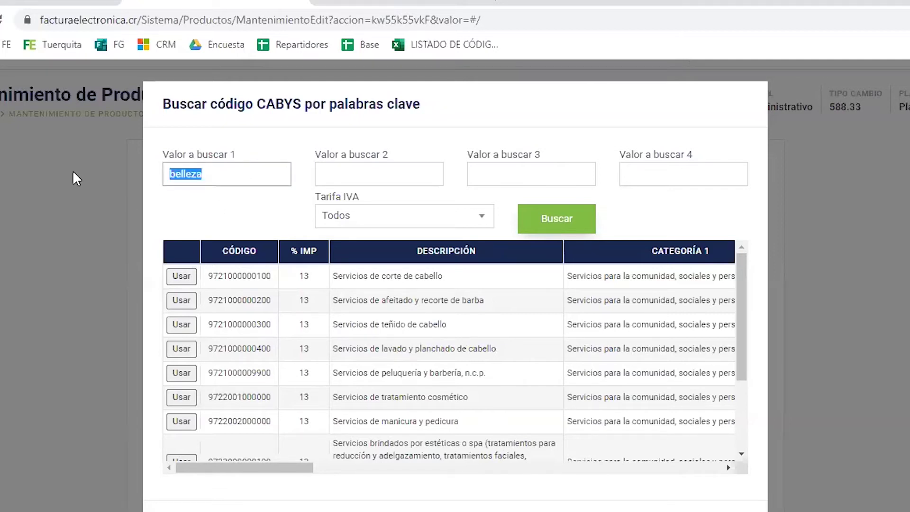
pyautogui.press('BackSpace')
pyautogui.write('tinte')
pyautogui.press('Tab')
pyautogui.write('cabe')
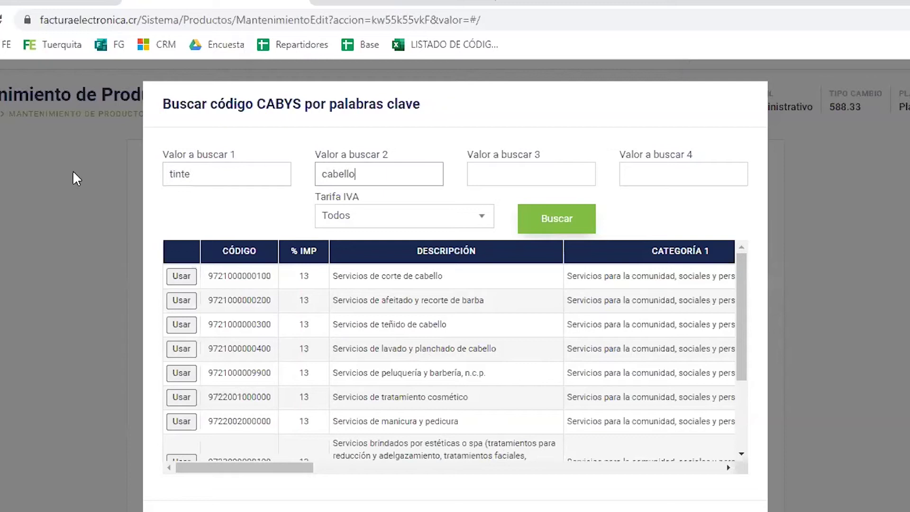
pyautogui.click(584, 222)
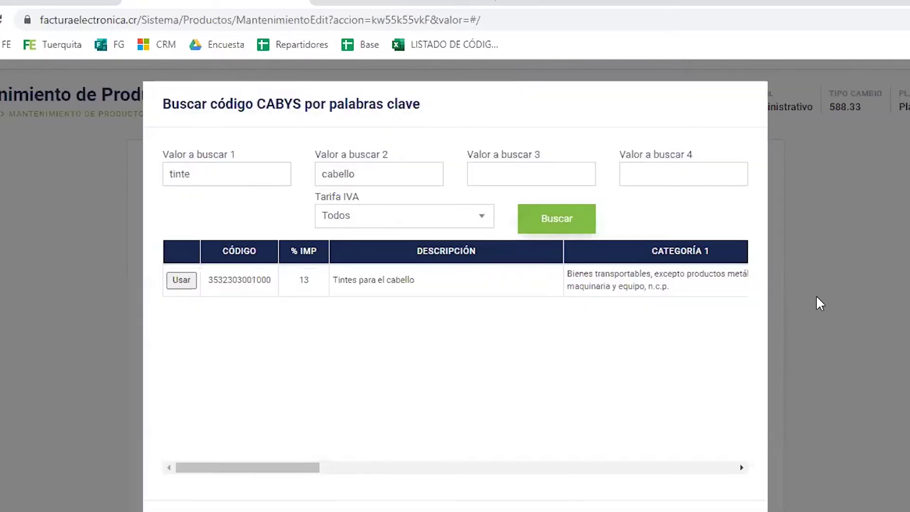
# Examine the description, code and categories of the hair dye product in the results
pyautogui.moveTo(328, 280); pyautogui.dragTo(415, 280)
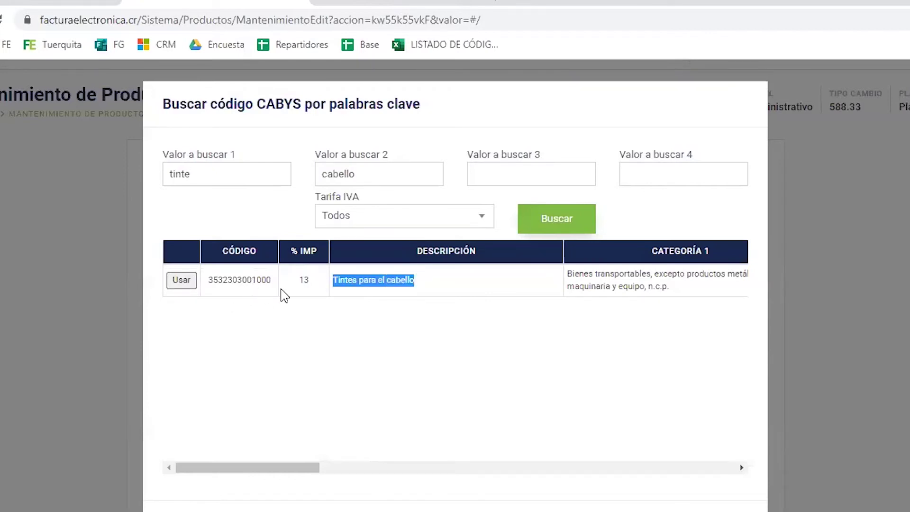
pyautogui.moveTo(208, 280); pyautogui.dragTo(273, 284)
pyautogui.moveTo(262, 464); pyautogui.dragTo(363, 475)
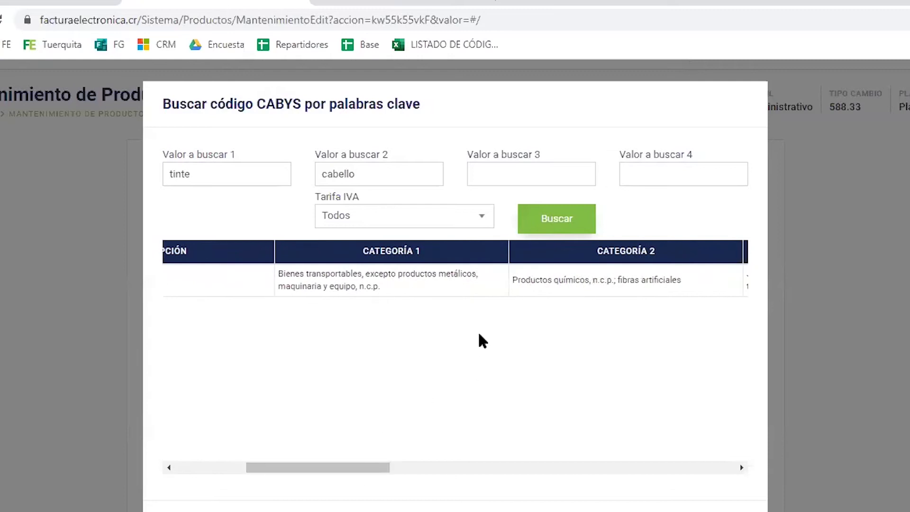
# Examine the category columns of the "Tintes para el cabello" result, from Categoría 1 through Categoría 8
pyautogui.moveTo(278, 275); pyautogui.dragTo(366, 294)
pyautogui.click(333, 483)
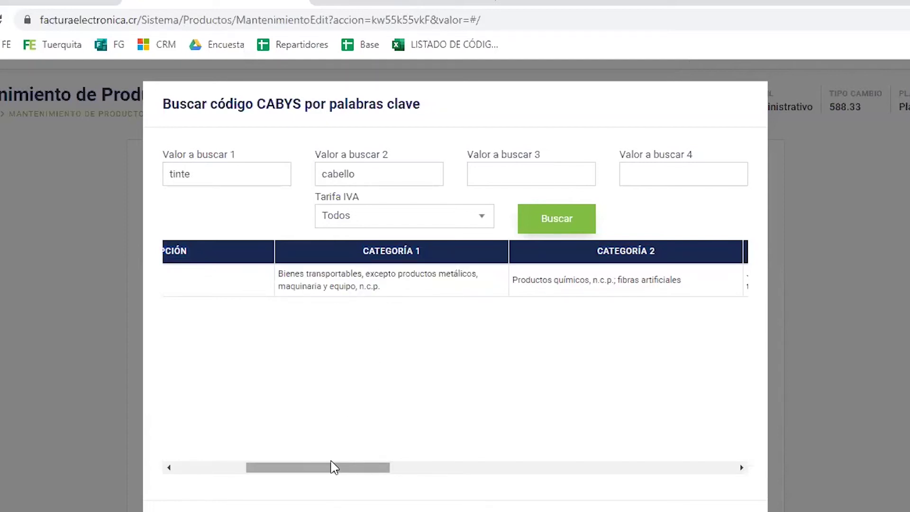
pyautogui.moveTo(349, 467); pyautogui.dragTo(408, 478)
pyautogui.doubleClick(261, 288)
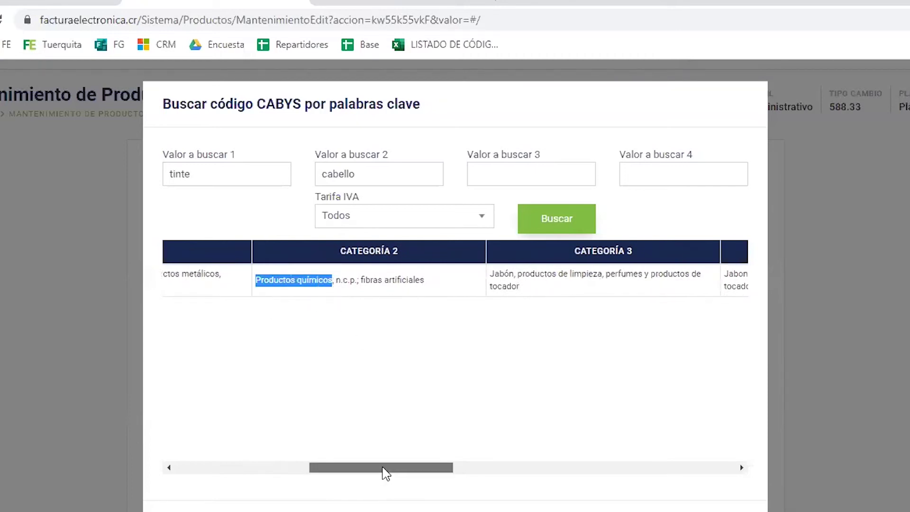
pyautogui.moveTo(386, 472); pyautogui.dragTo(429, 443)
pyautogui.moveTo(396, 278); pyautogui.dragTo(457, 337)
pyautogui.click(430, 468)
pyautogui.moveTo(431, 468); pyautogui.dragTo(669, 460)
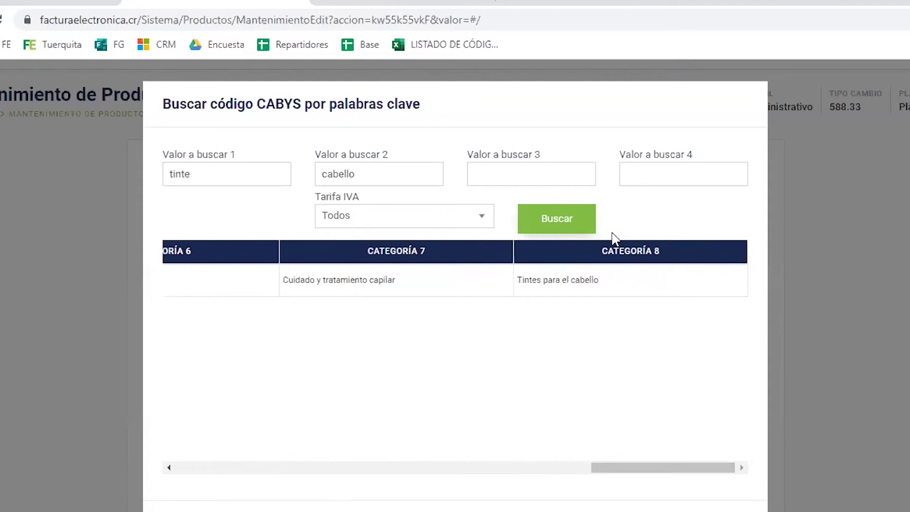
pyautogui.moveTo(605, 257); pyautogui.dragTo(660, 254)
pyautogui.moveTo(611, 287); pyautogui.dragTo(534, 292)
pyautogui.click(526, 339)
pyautogui.moveTo(641, 469); pyautogui.dragTo(186, 505)
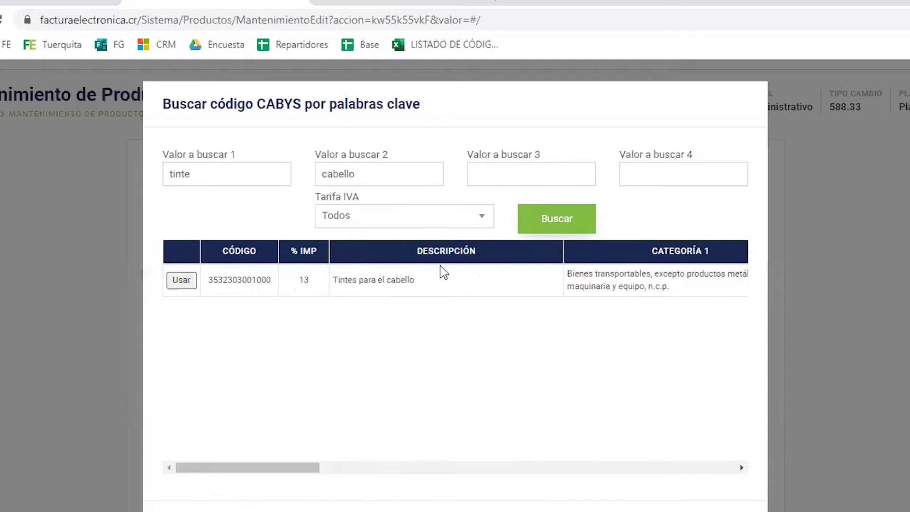
# Use the CABYS code of the "Tintes para el cabello" entry for the new product
pyautogui.moveTo(417, 254); pyautogui.dragTo(483, 263)
pyautogui.moveTo(446, 286); pyautogui.dragTo(335, 290)
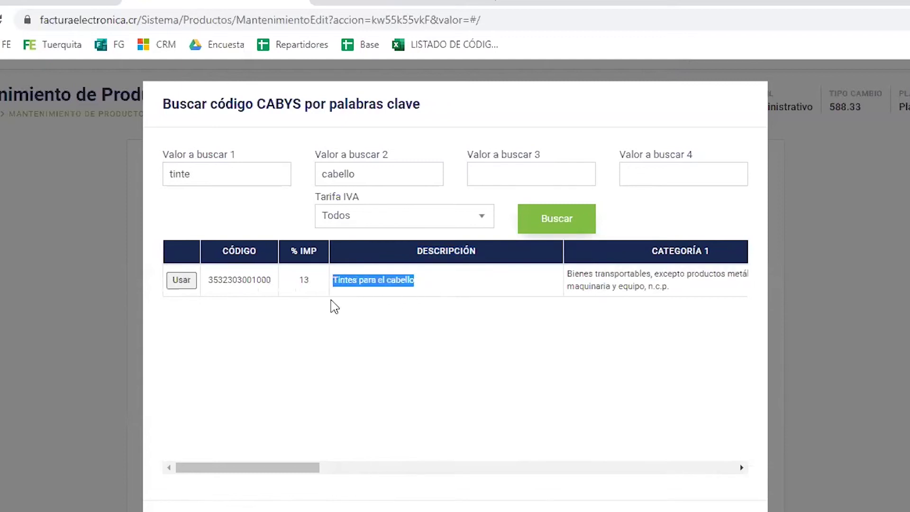
pyautogui.click(467, 267)
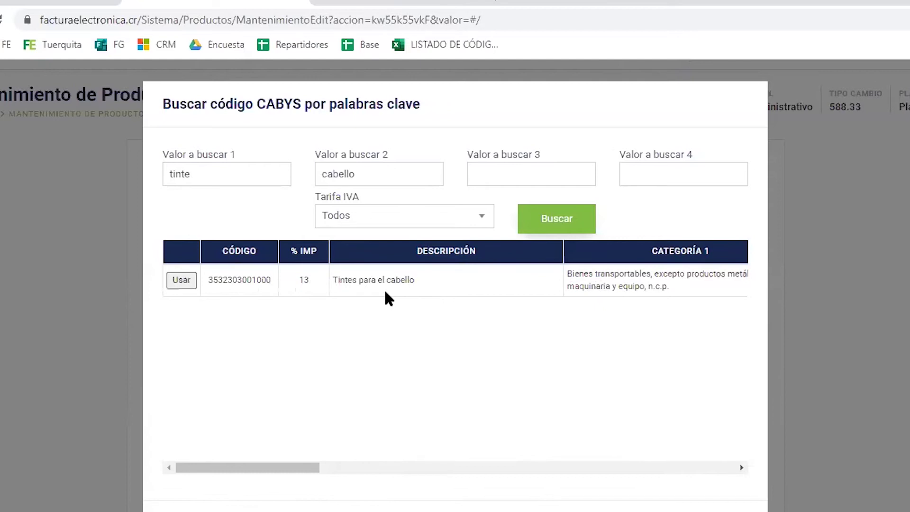
pyautogui.click(182, 280)
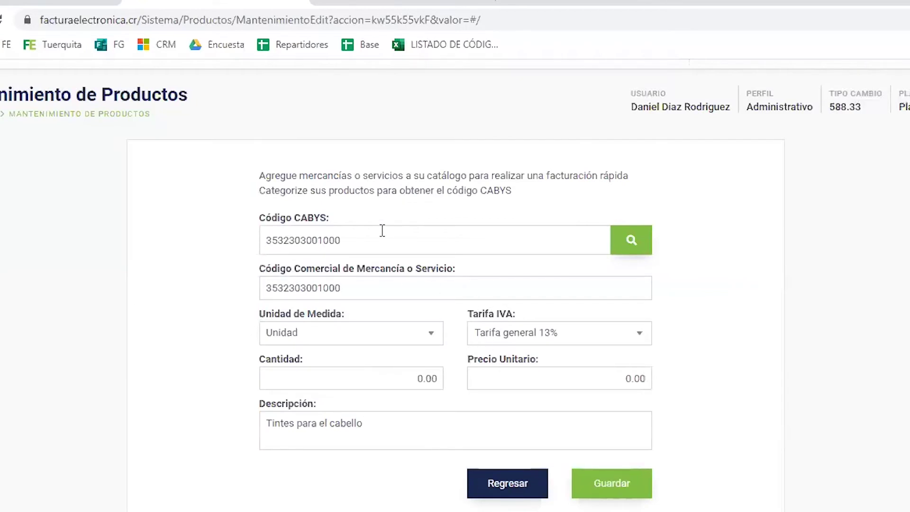
# Replace the hair dye product's commercial code with TT01
pyautogui.moveTo(365, 287); pyautogui.dragTo(231, 312)
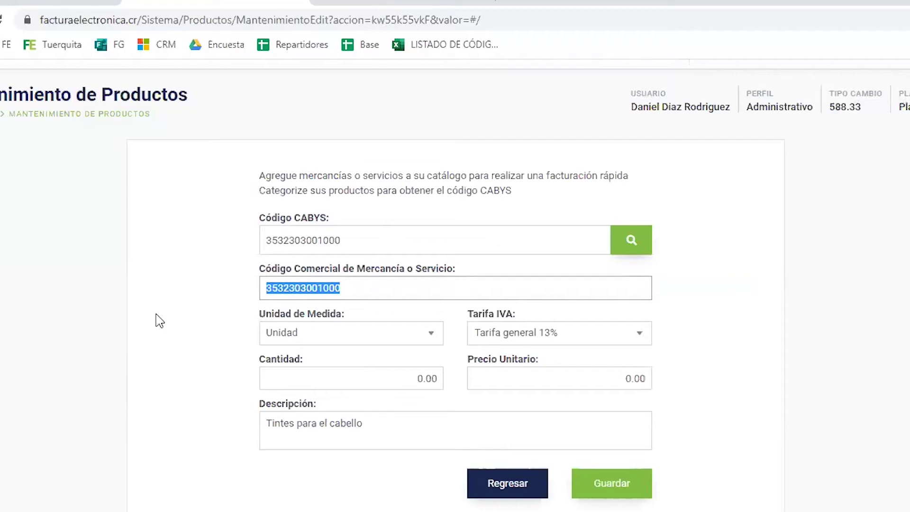
pyautogui.press('BackSpace')
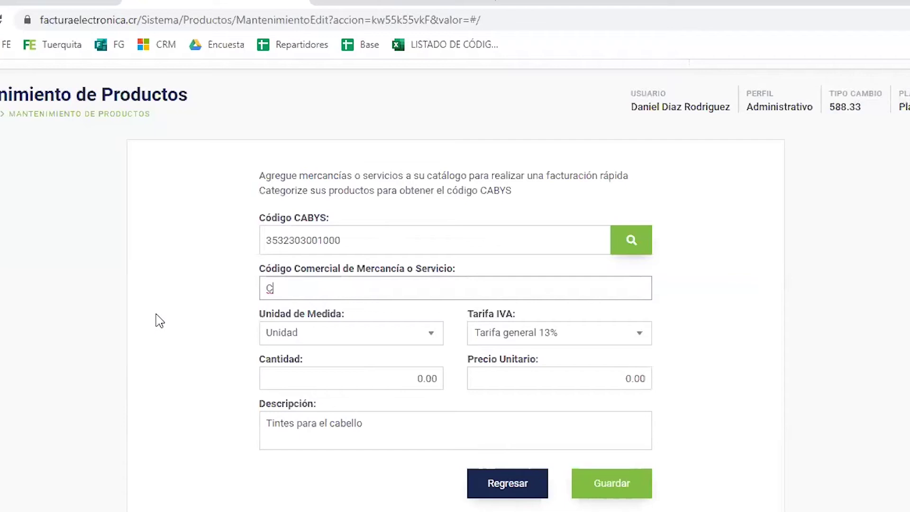
pyautogui.write('Ti')
pyautogui.press('BackSpace')
pyautogui.click(158, 320)
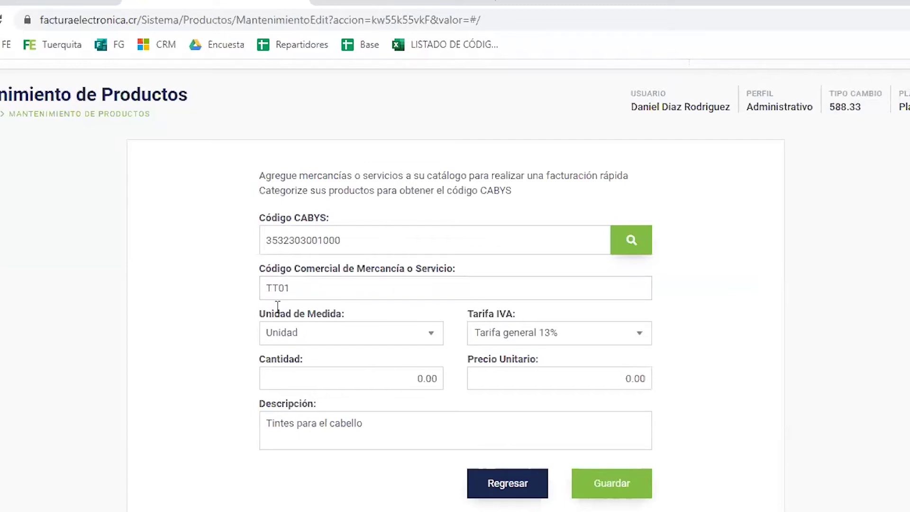
# Check the unit of measure and VAT rate options offered for the hair dye product
pyautogui.click(413, 335)
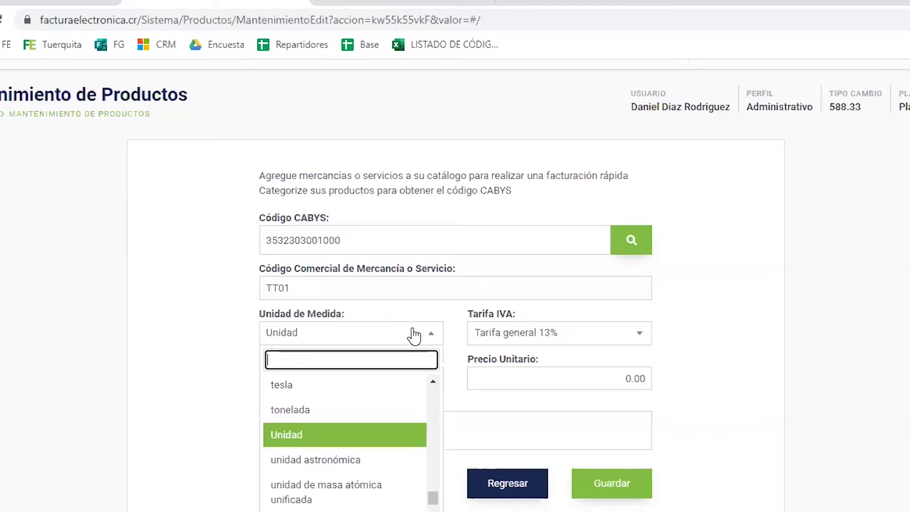
pyautogui.click(177, 378)
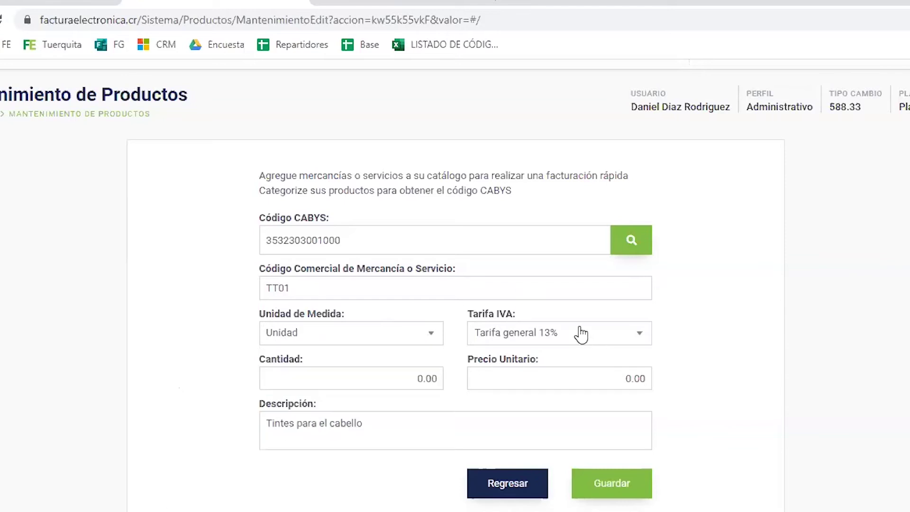
pyautogui.moveTo(473, 319); pyautogui.dragTo(505, 314)
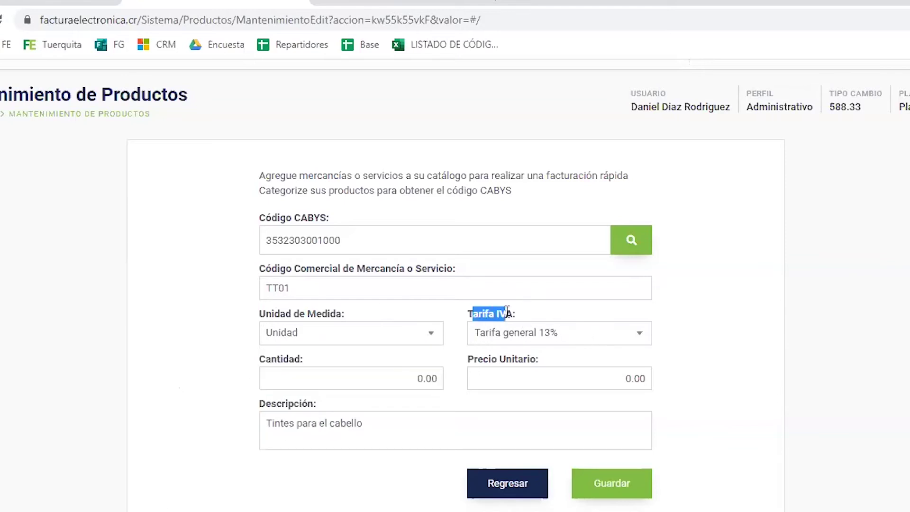
pyautogui.click(495, 341)
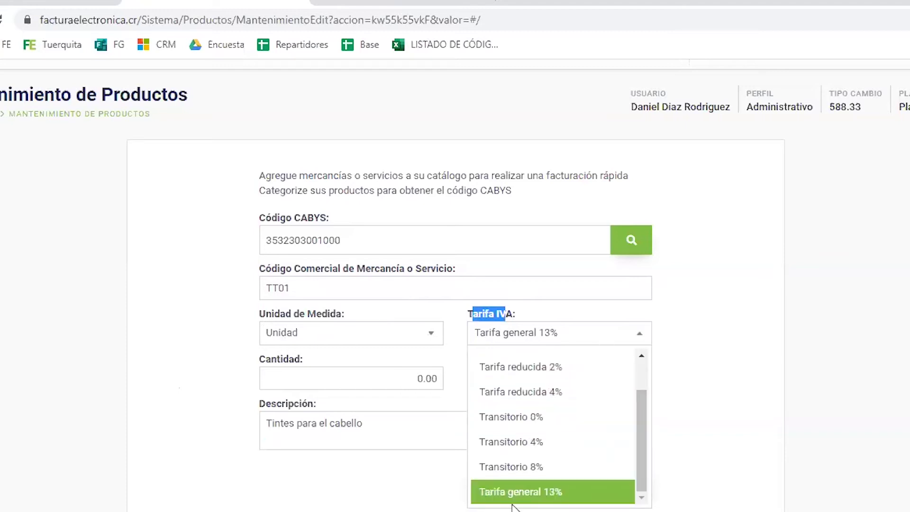
pyautogui.click(550, 503)
pyautogui.click(753, 382)
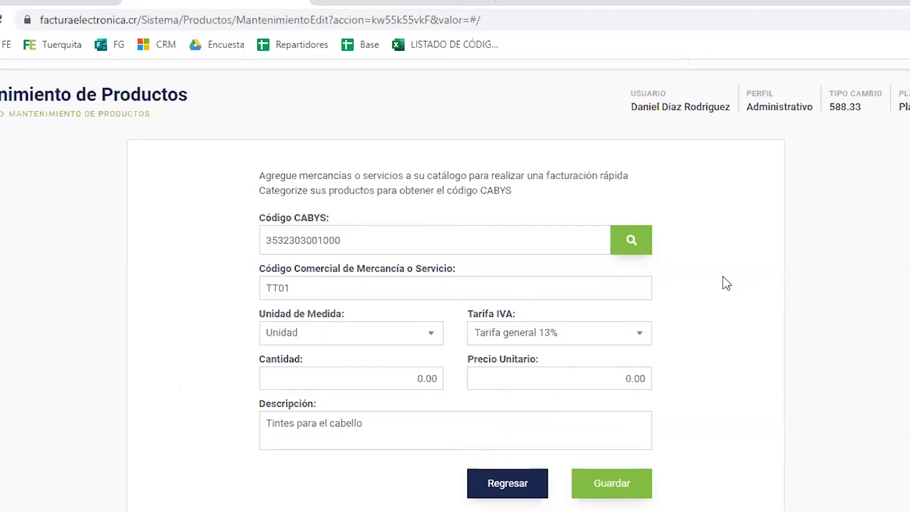
# Set the hair dye product's quantity to 1 and its unit price to 5000
pyautogui.click(398, 379)
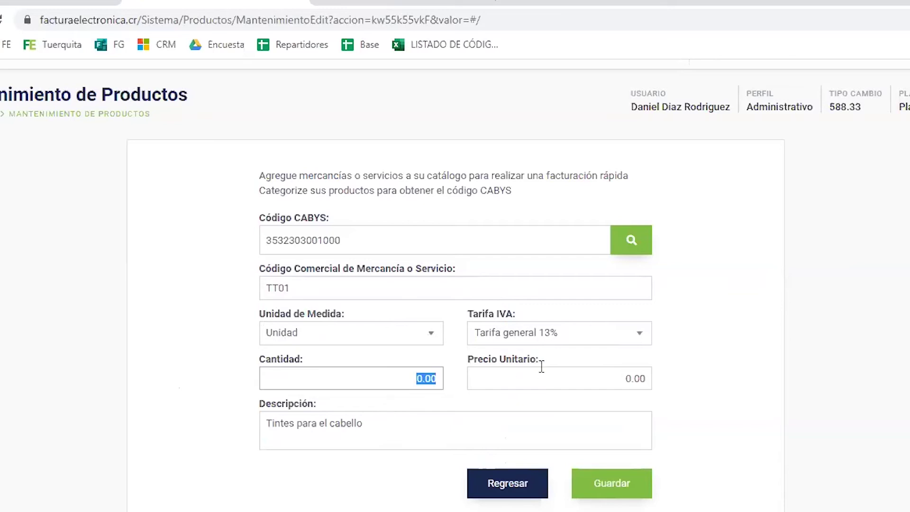
pyautogui.write('1')
pyautogui.press('Tab')
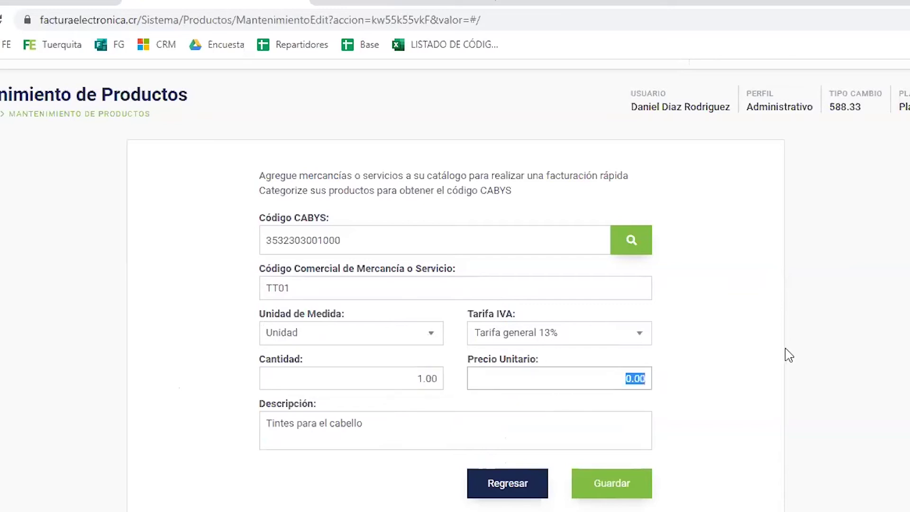
pyautogui.write('5000')
pyautogui.click(355, 408)
pyautogui.click(379, 424)
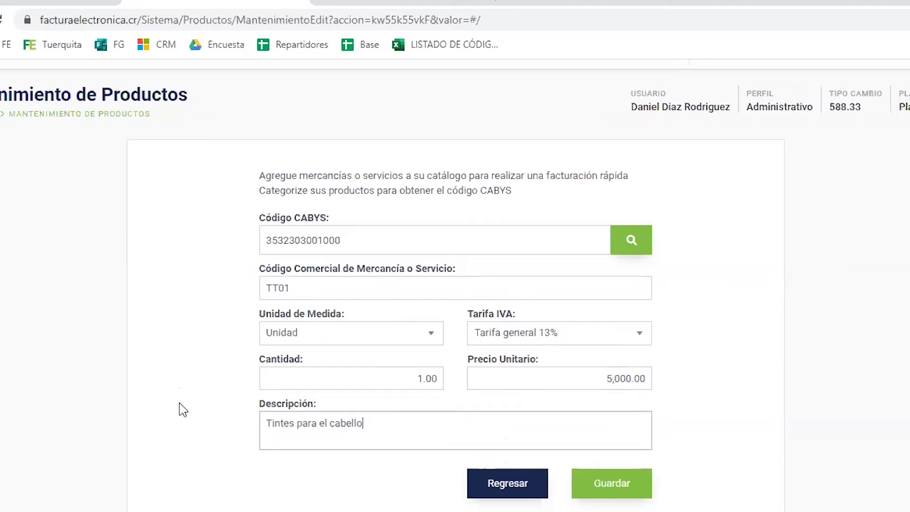
pyautogui.tripleClick(378, 422)
pyautogui.press('End')
pyautogui.write('c')
pyautogui.press('BackSpace')
# Save the hair dye product to the catalogue and dismiss the information message
pyautogui.click(608, 485)
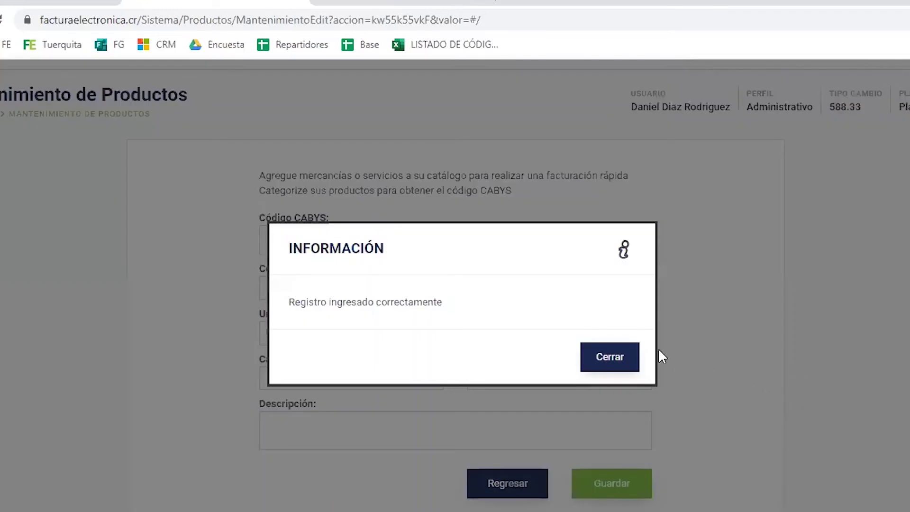
pyautogui.click(610, 358)
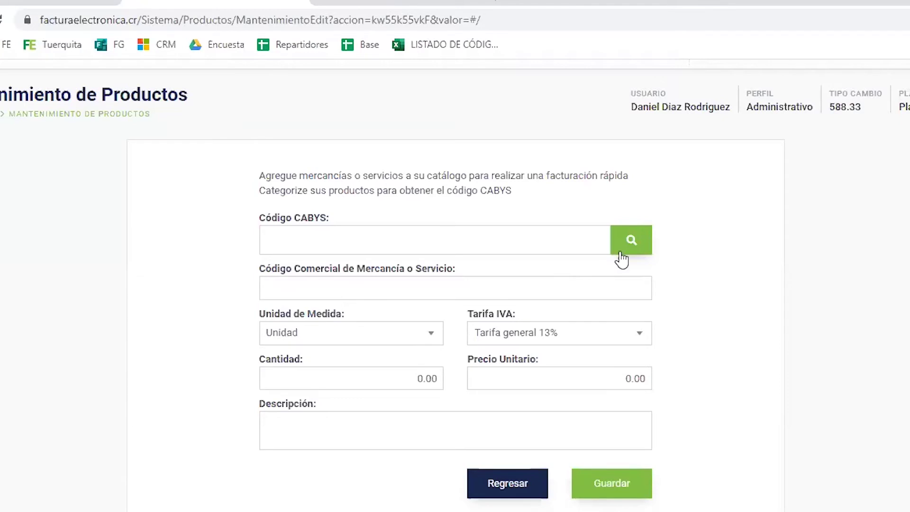
# Clear the previous keywords in the CABYS code search and search again using only "belleza"
pyautogui.click(626, 239)
pyautogui.press('Tab')
pyautogui.press('BackSpace')
pyautogui.press('Tab')
pyautogui.press('BackSpace')
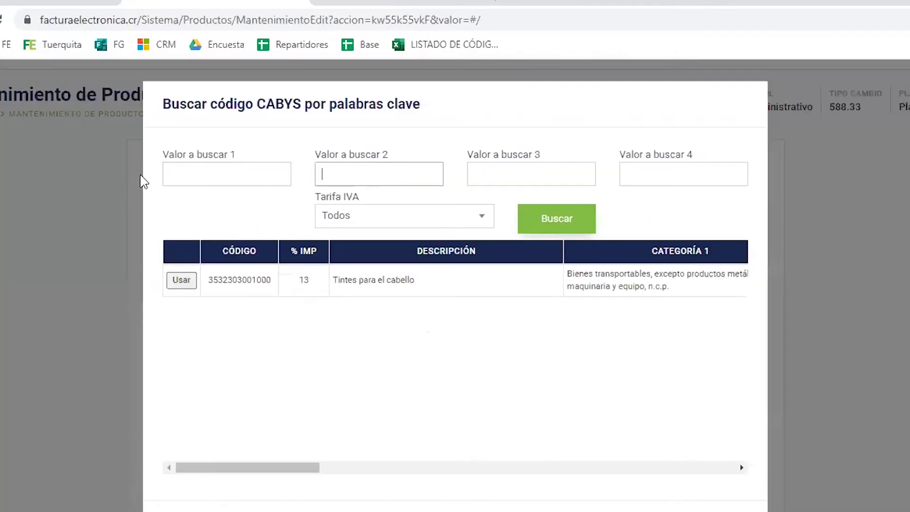
pyautogui.click(184, 164)
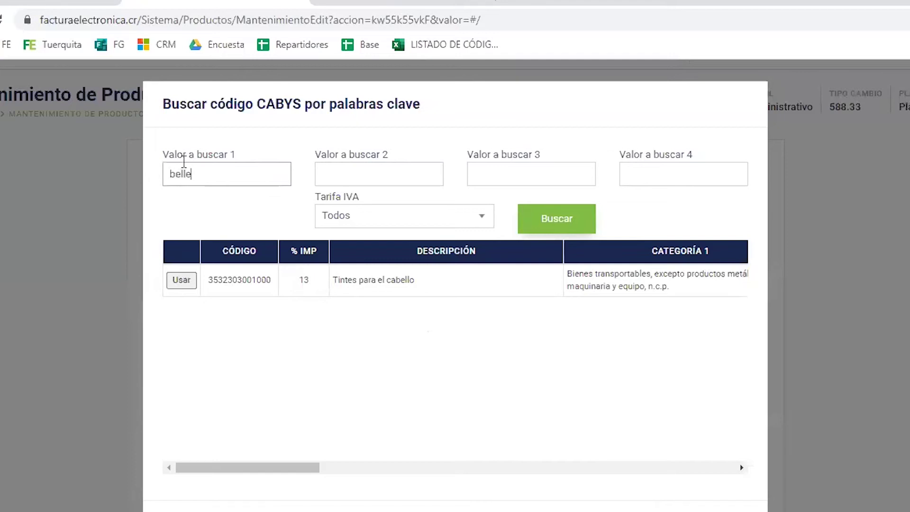
pyautogui.click(575, 217)
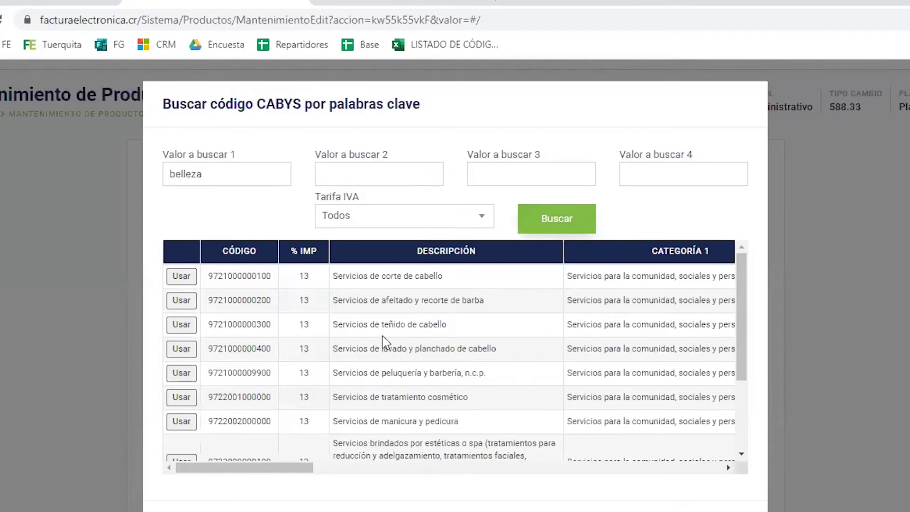
# Look through the beauty service results and use the code of the "Servicios de teñido de cabello" entry
pyautogui.moveTo(339, 331); pyautogui.dragTo(443, 326)
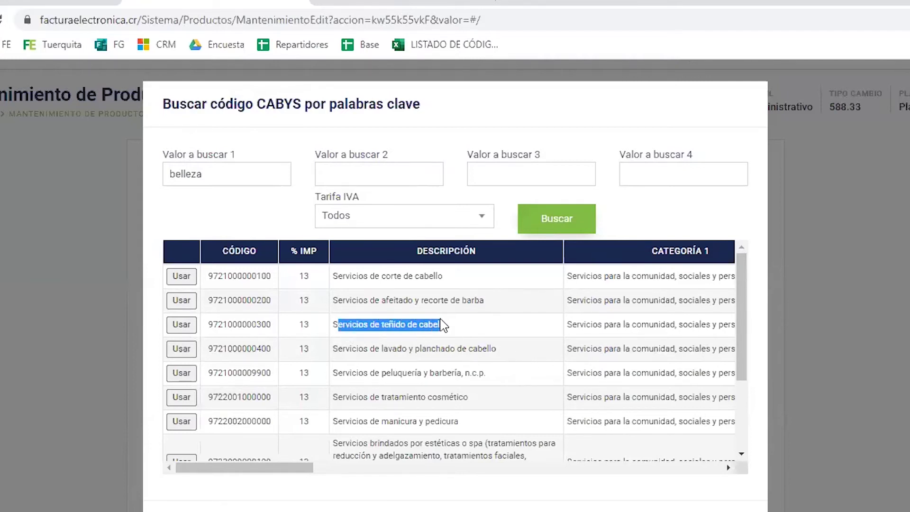
pyautogui.scroll(-1, 744, 303)
pyautogui.moveTo(745, 304); pyautogui.dragTo(729, 378)
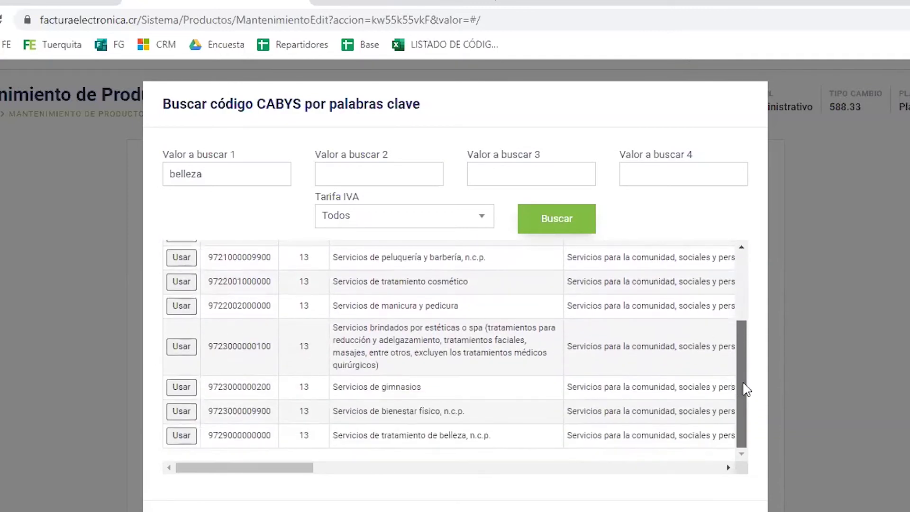
pyautogui.moveTo(742, 372); pyautogui.dragTo(748, 305)
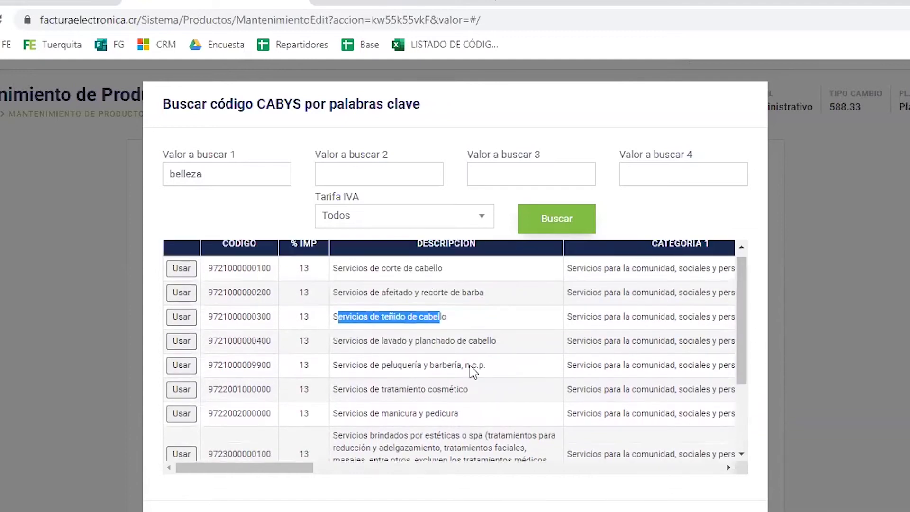
pyautogui.scroll(-3, 554, 355)
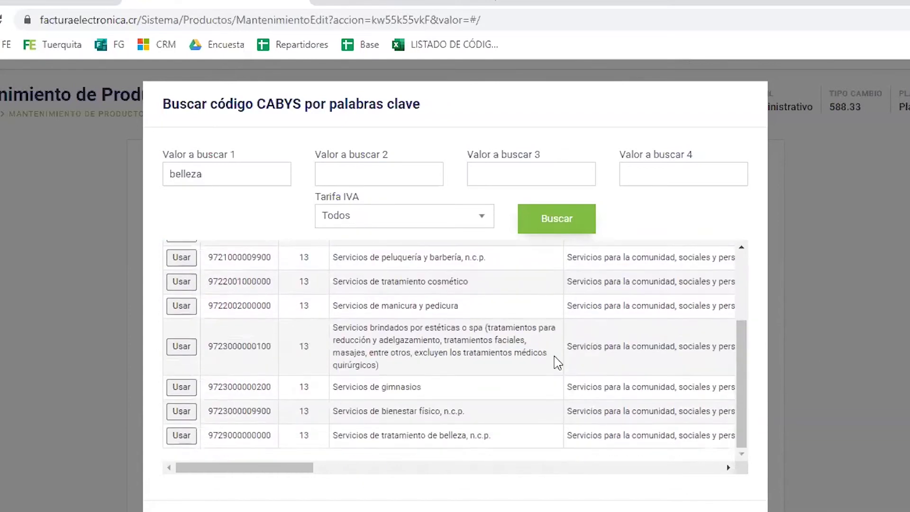
pyautogui.scroll(3, 569, 379)
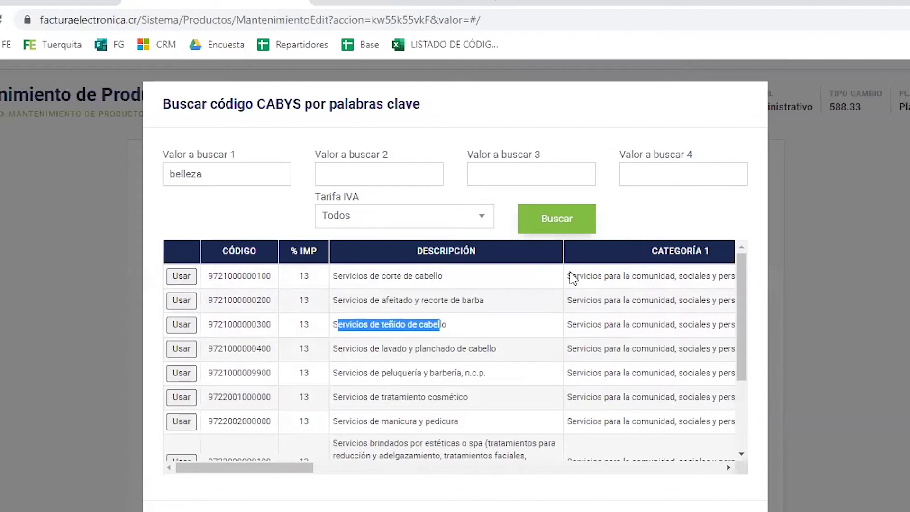
pyautogui.click(182, 325)
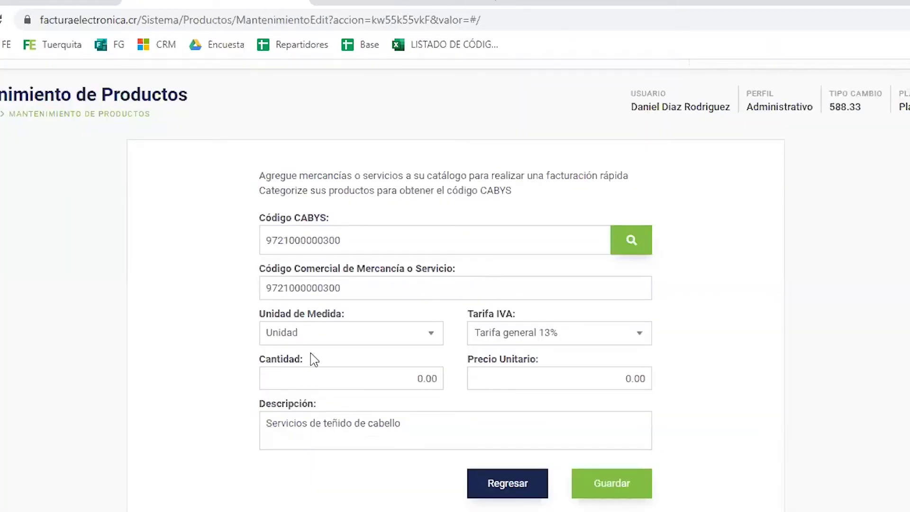
# Set the hair colouring service's commercial code to TT02 and its unit of measure to Servicios Profesionales
pyautogui.moveTo(361, 289); pyautogui.dragTo(147, 325)
pyautogui.press('BackSpace')
pyautogui.write('TT02')
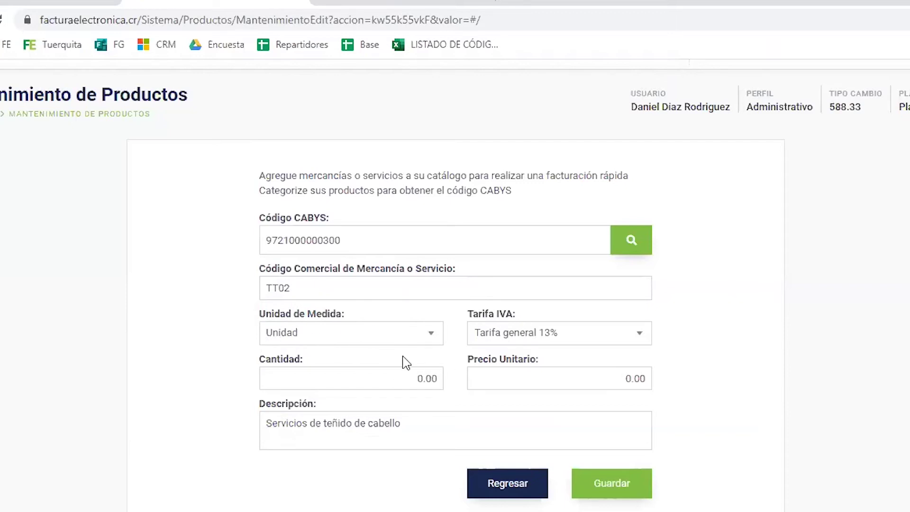
pyautogui.click(404, 338)
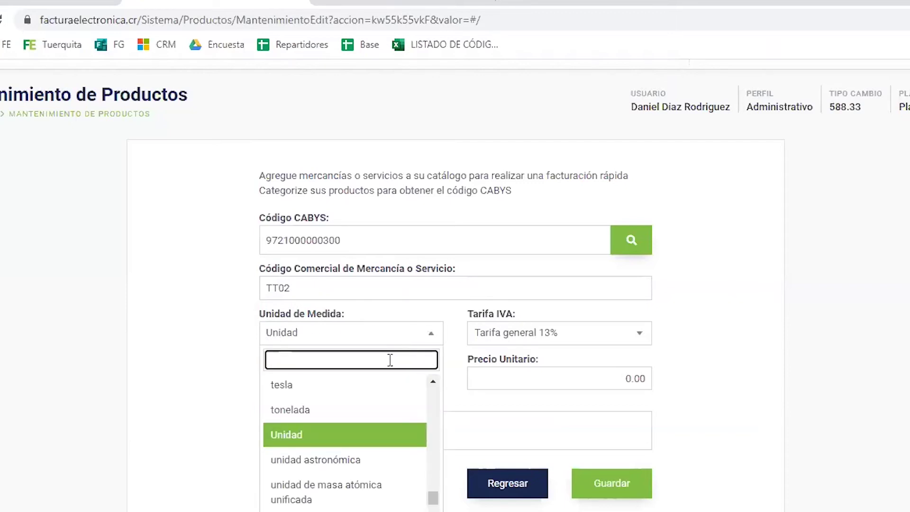
pyautogui.write('SER')
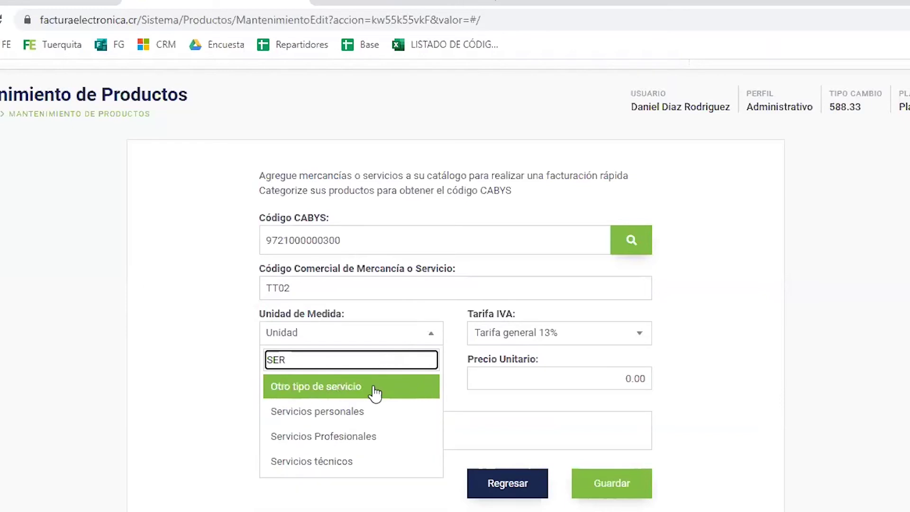
pyautogui.click(380, 436)
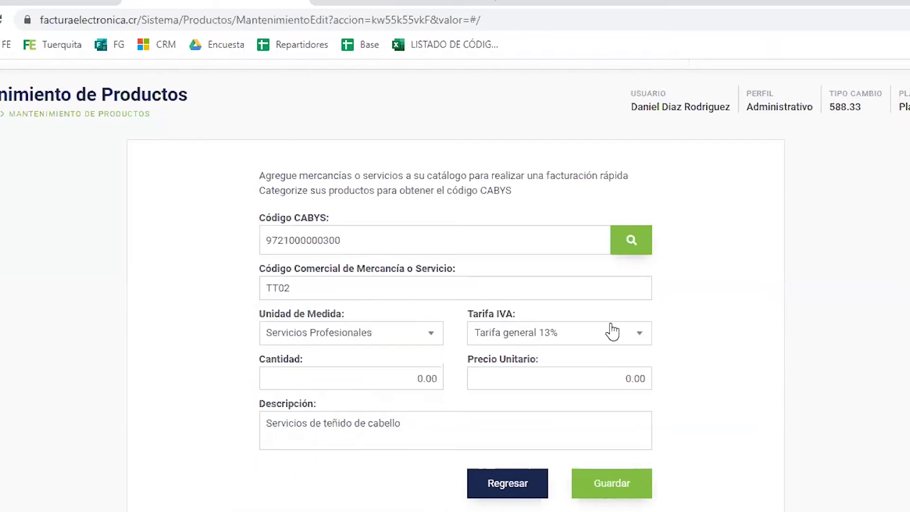
# Set the hair colouring service's quantity to 1 and its unit price to 5000
pyautogui.click(403, 380)
pyautogui.press('Tab')
pyautogui.write('10')
pyautogui.click(426, 377)
pyautogui.write('1')
pyautogui.press('Tab')
pyautogui.write('5000')
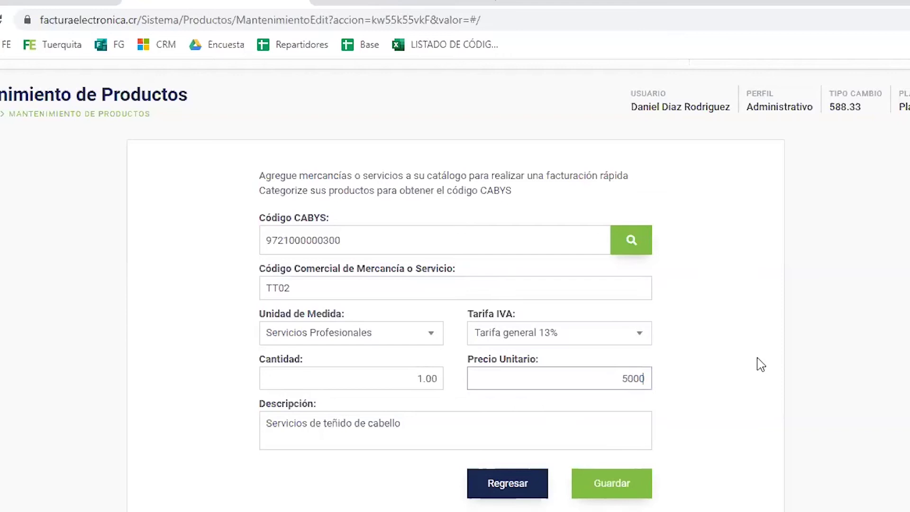
pyautogui.click(393, 440)
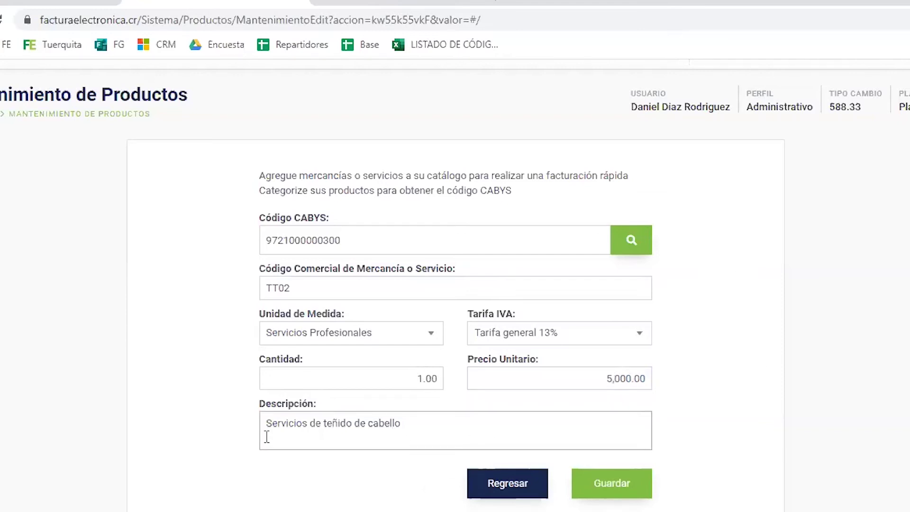
# Save the hair colouring service to the product catalogue and close the confirmation
pyautogui.tripleClick(435, 416)
pyautogui.click(299, 479)
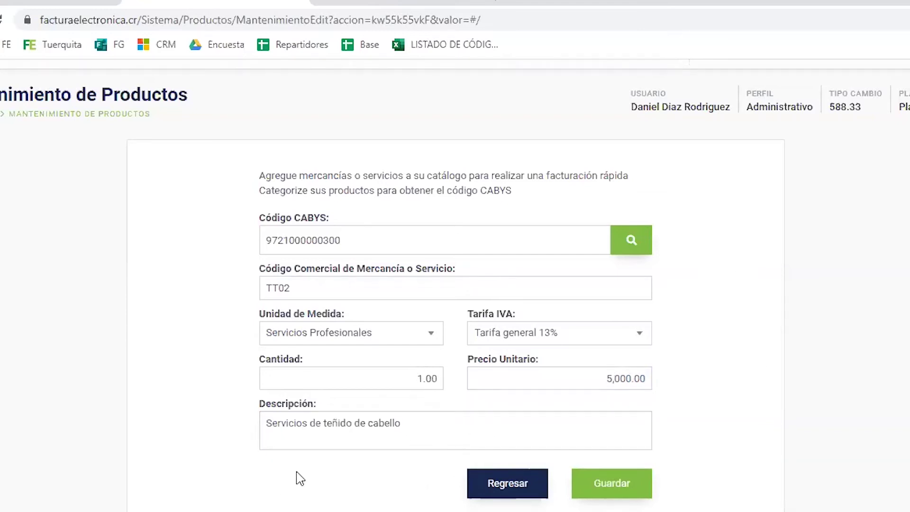
pyautogui.click(625, 483)
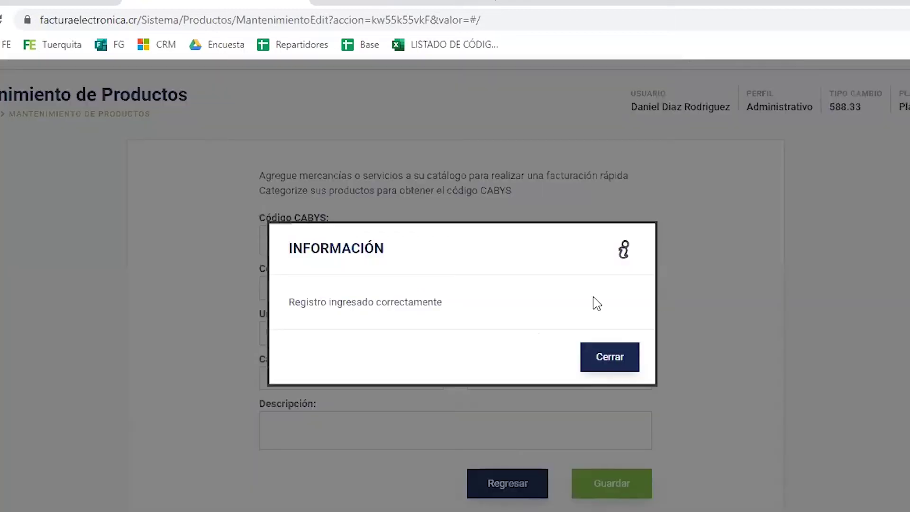
pyautogui.click(596, 356)
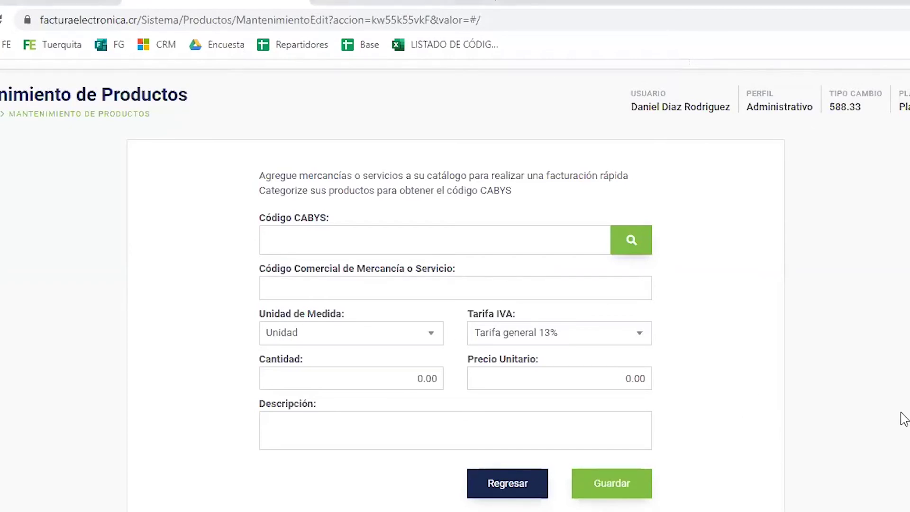
# Leave the product maintenance form and open a new electronic invoice
pyautogui.scroll(-1, 903, 419)
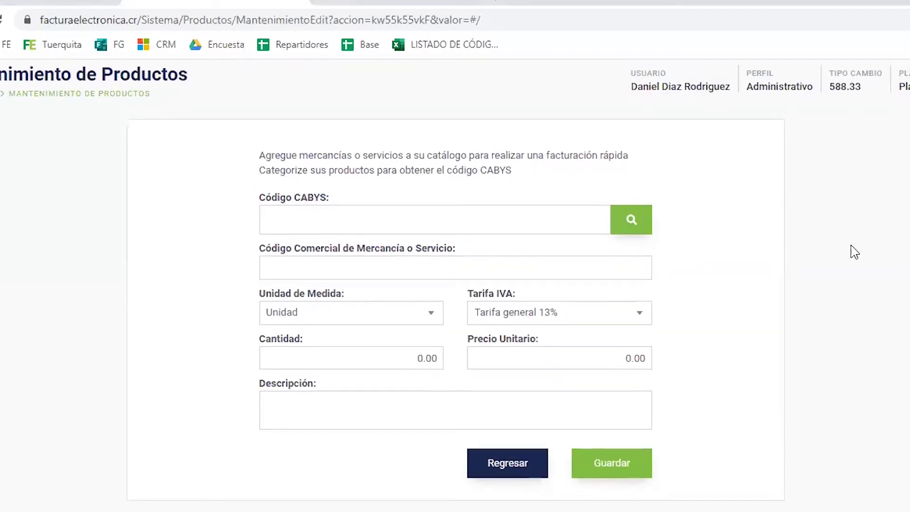
pyautogui.scroll(3, 564, 191)
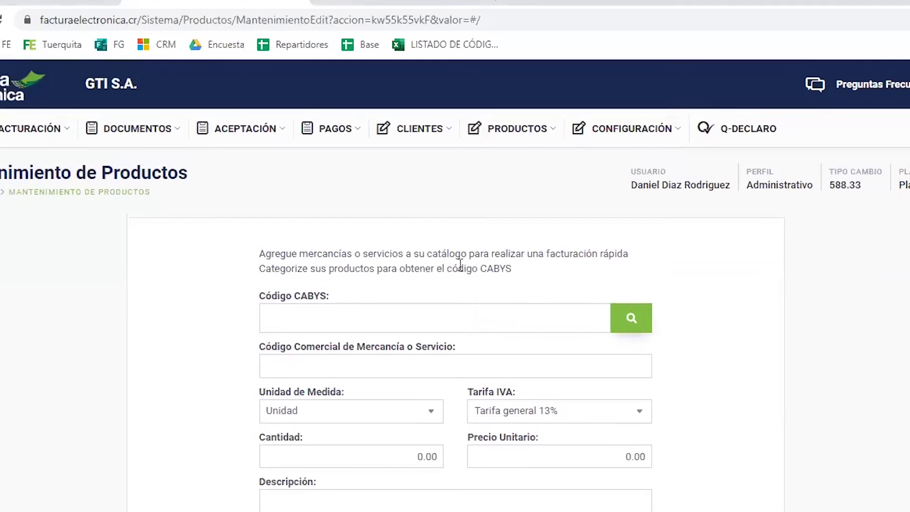
pyautogui.scroll(-3, 474, 258)
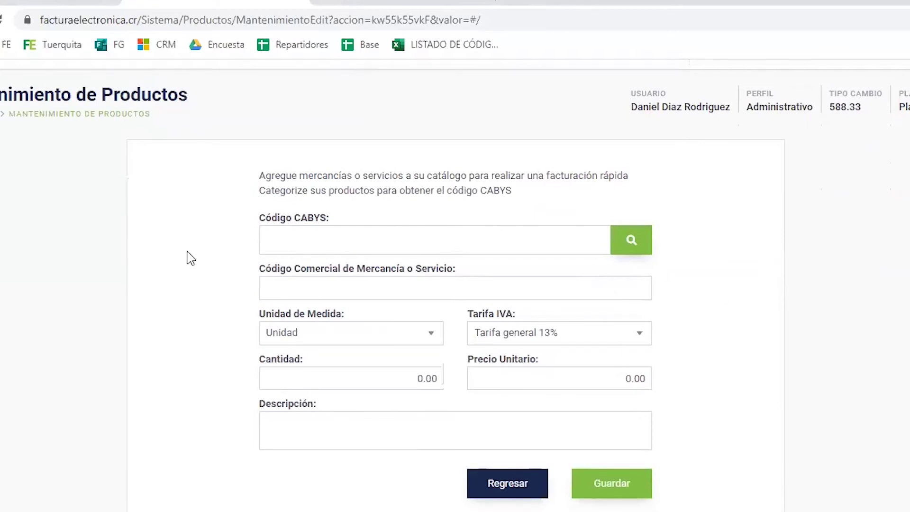
pyautogui.scroll(1, 200, 293)
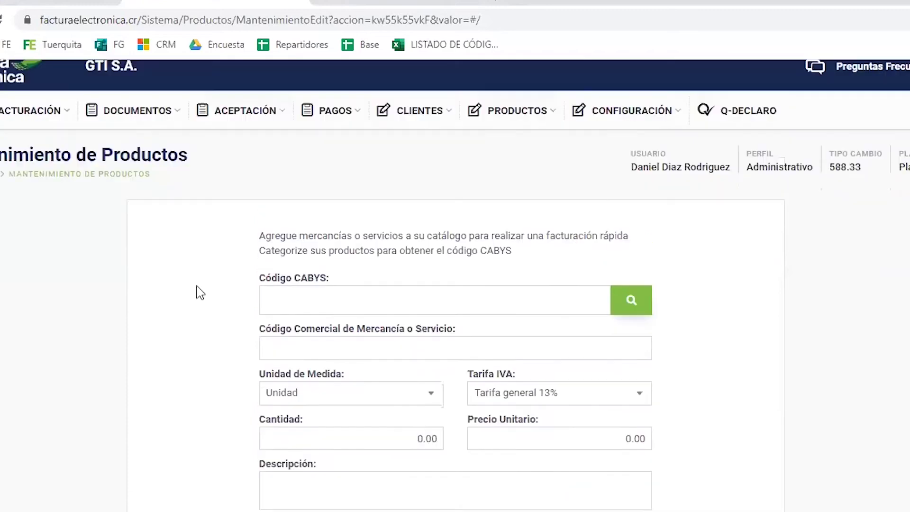
pyautogui.scroll(1, 200, 292)
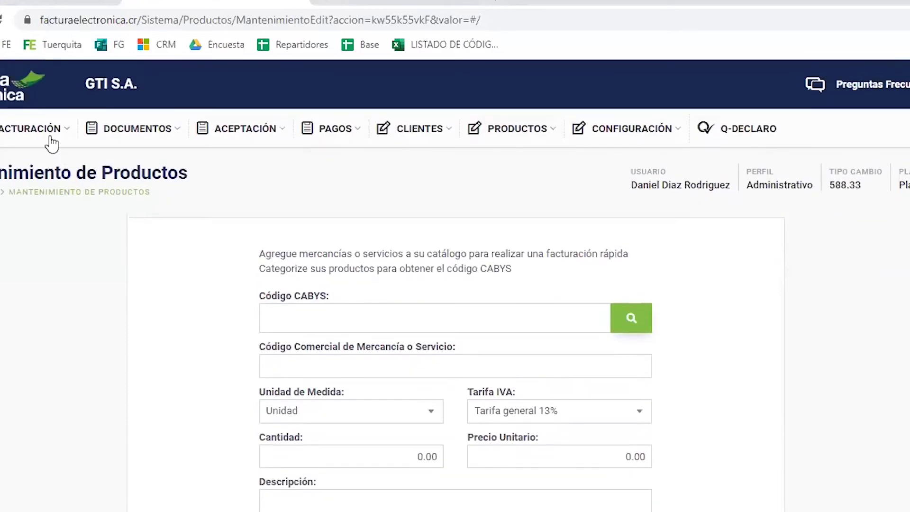
pyautogui.moveTo(50, 146)
pyautogui.click(53, 168)
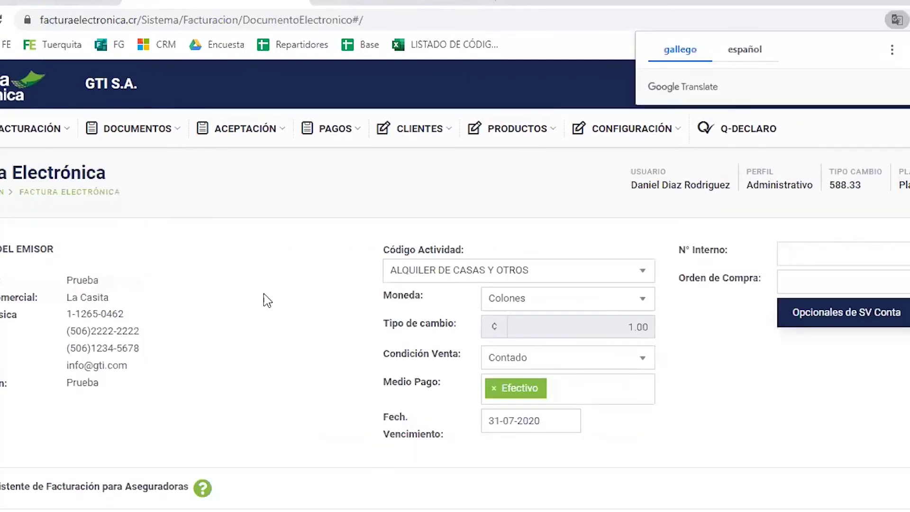
# Look up the registered clients and set the first one in the list as the invoice's recipient
pyautogui.scroll(-2, 267, 302)
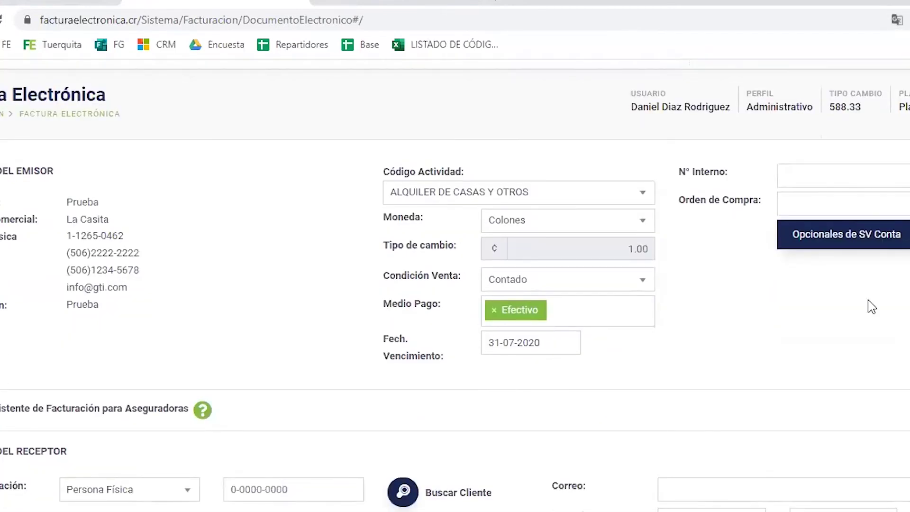
pyautogui.scroll(-5, 350, 313)
pyautogui.click(423, 256)
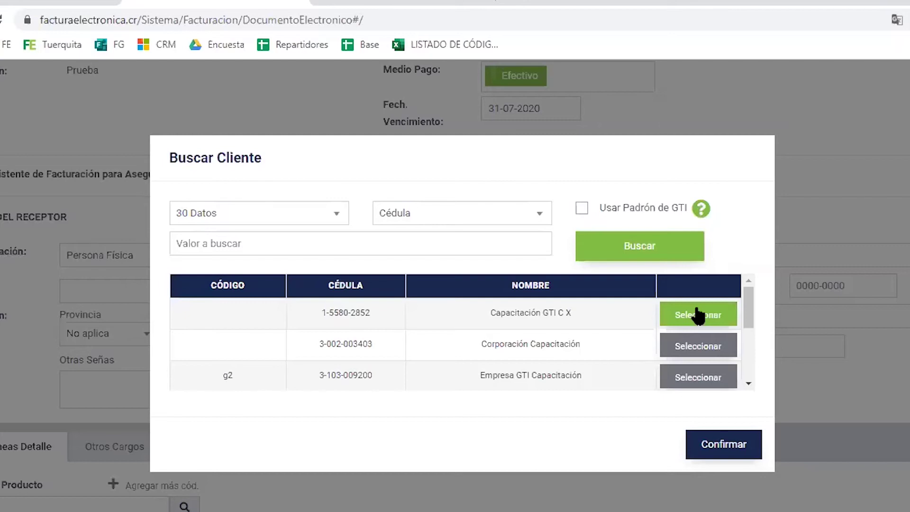
pyautogui.click(700, 314)
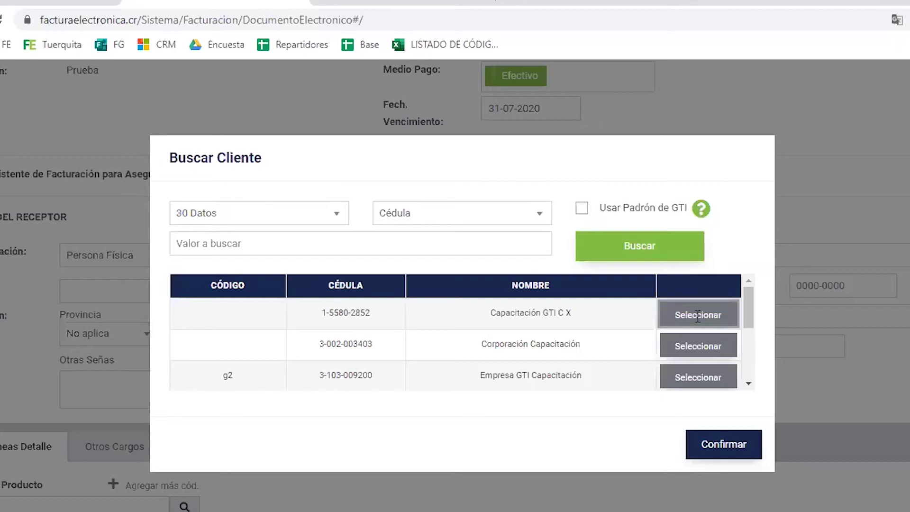
# Load the hair dye product into the invoice's detail line by its product code TT01
pyautogui.scroll(-6, 802, 325)
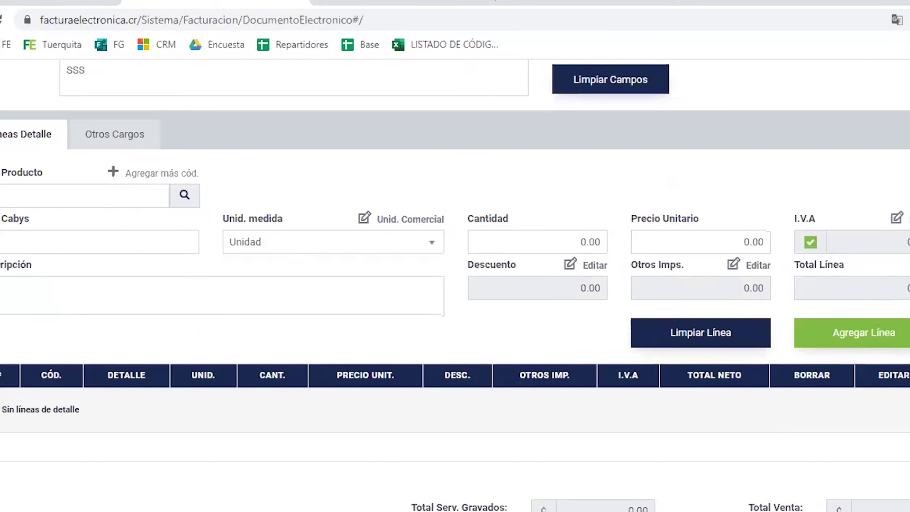
pyautogui.scroll(1, 871, 270)
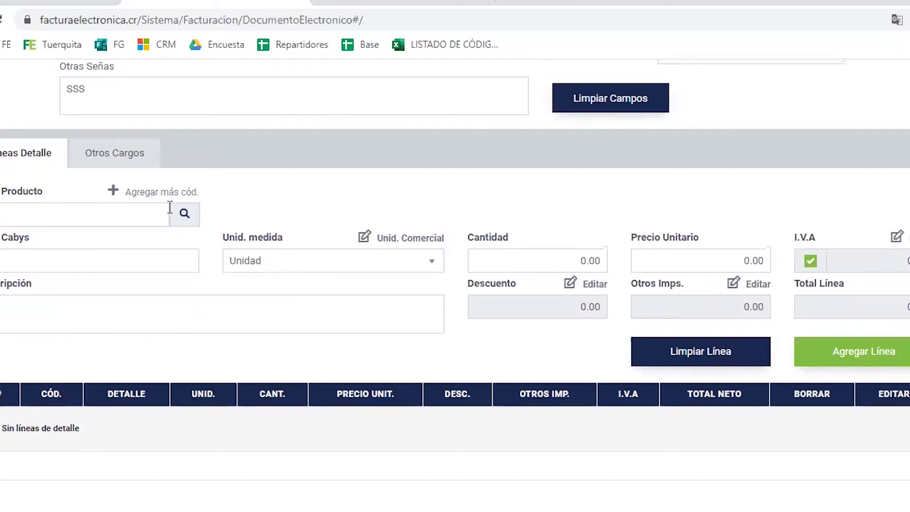
pyautogui.click(45, 217)
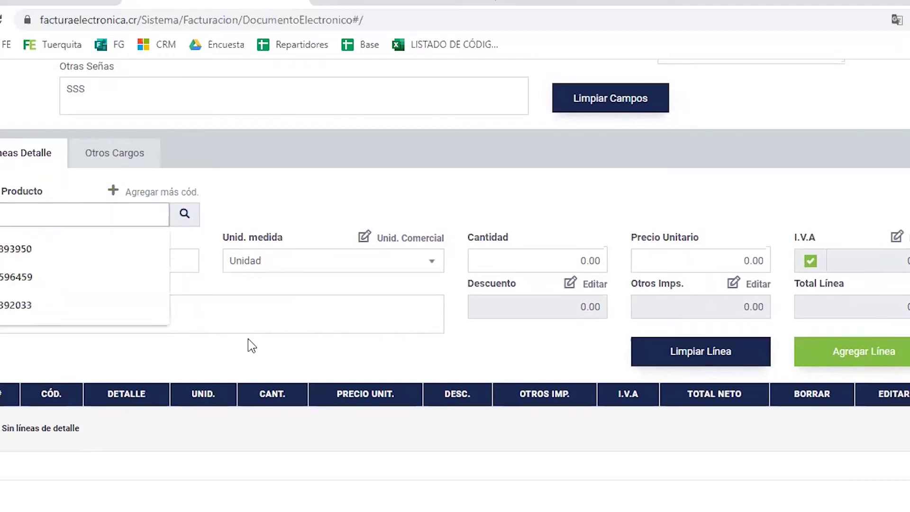
pyautogui.click(138, 244)
pyautogui.click(115, 224)
pyautogui.click(115, 223)
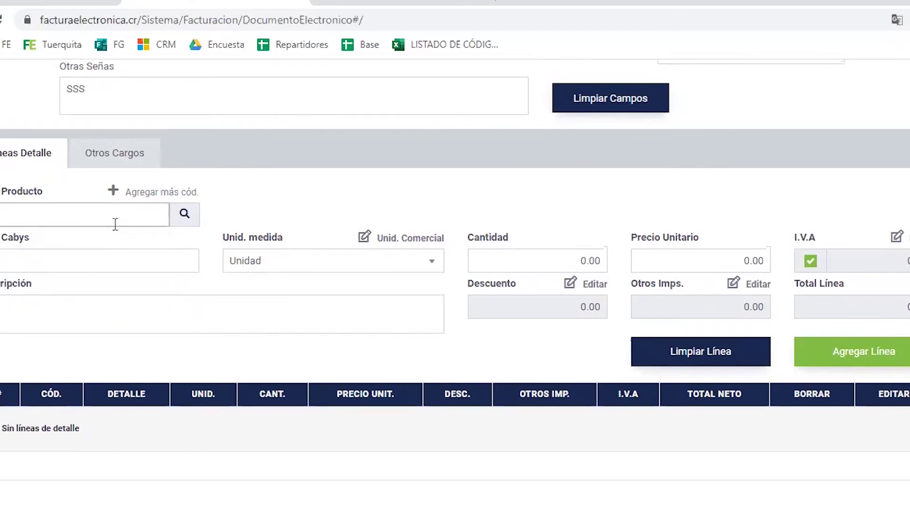
pyautogui.click(185, 215)
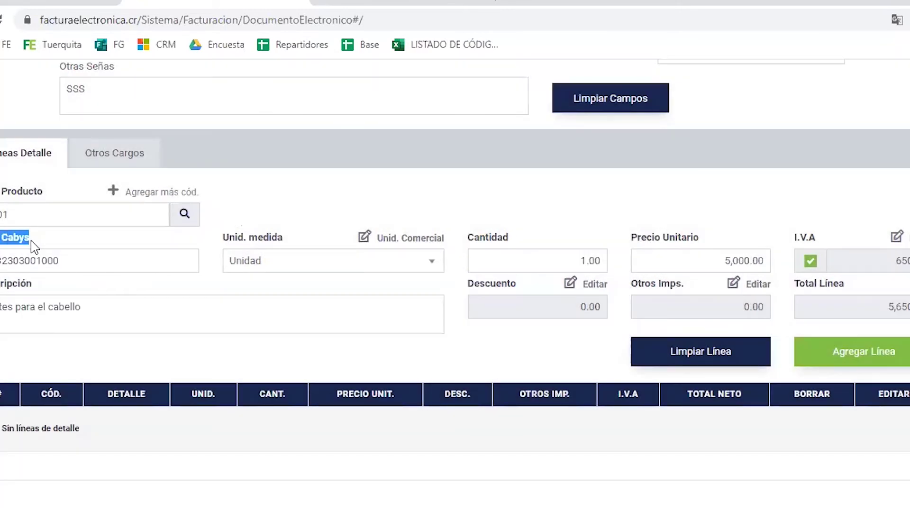
# Check the hair dye's CABYS code, quantity, unit price and description, and add the line to the invoice
pyautogui.doubleClick(77, 256)
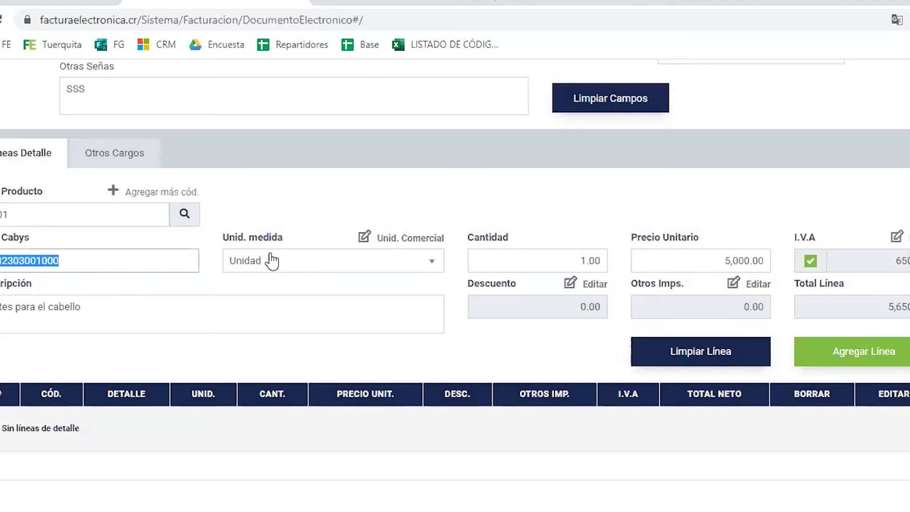
pyautogui.moveTo(479, 239); pyautogui.dragTo(548, 243)
pyautogui.moveTo(637, 238); pyautogui.dragTo(700, 244)
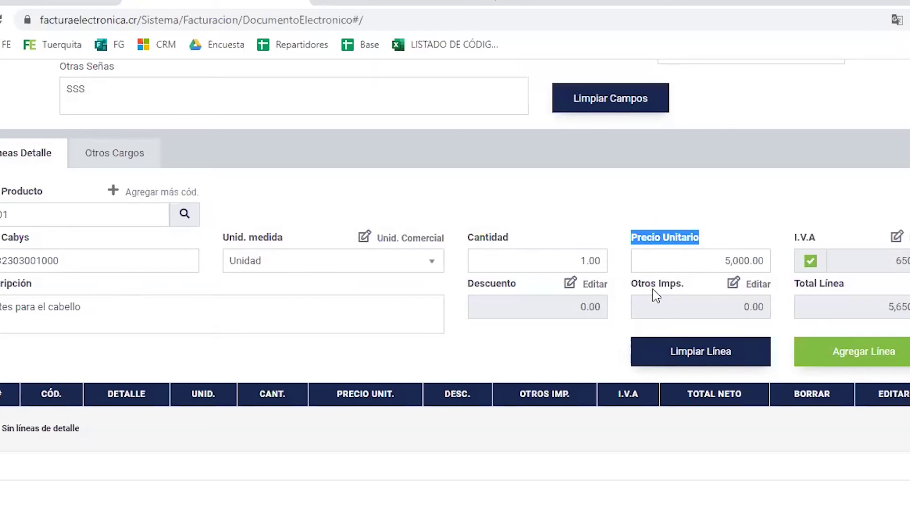
pyautogui.moveTo(171, 318); pyautogui.dragTo(1, 310)
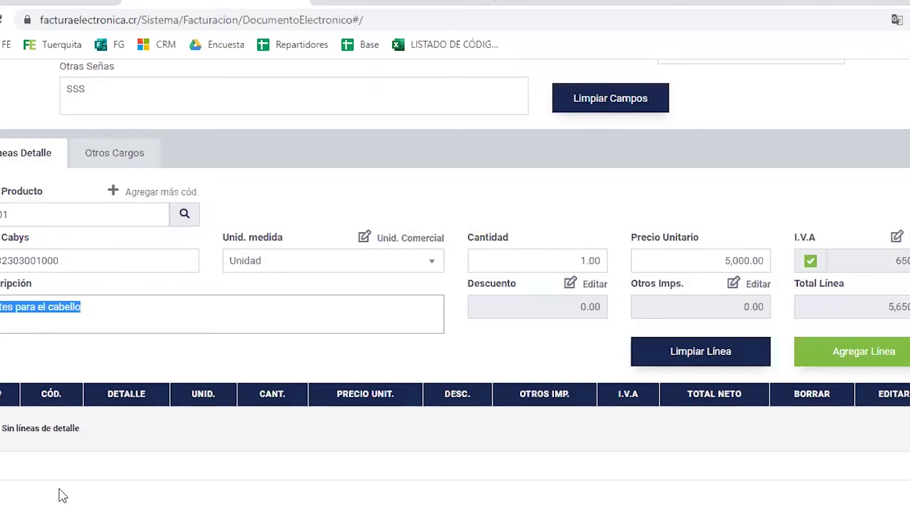
pyautogui.click(229, 352)
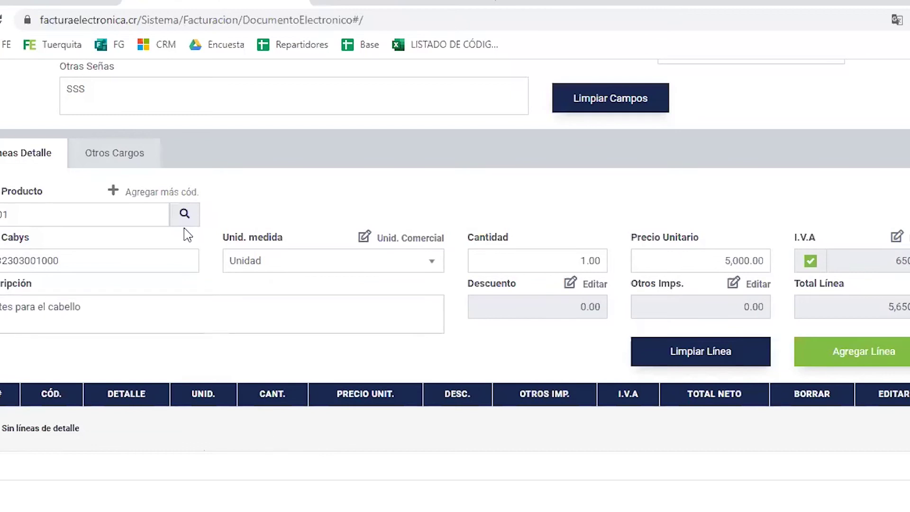
pyautogui.click(837, 354)
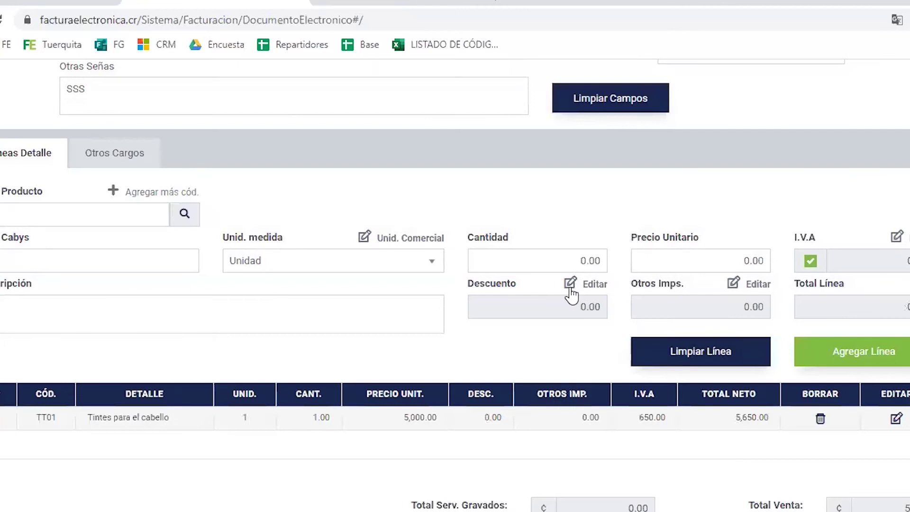
# Load the hair colouring service into a new detail line by its product code TT02
pyautogui.scroll(-1, 560, 298)
pyautogui.scroll(-1, 560, 296)
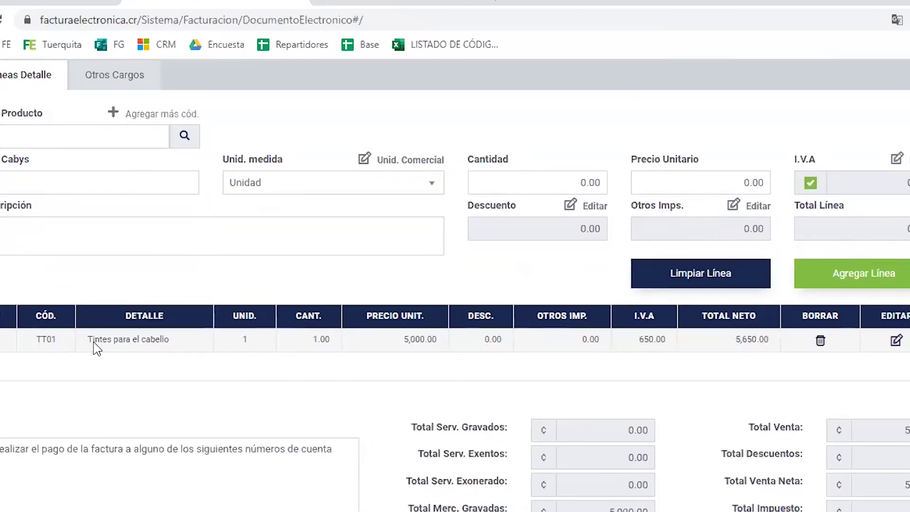
pyautogui.scroll(2, 376, 269)
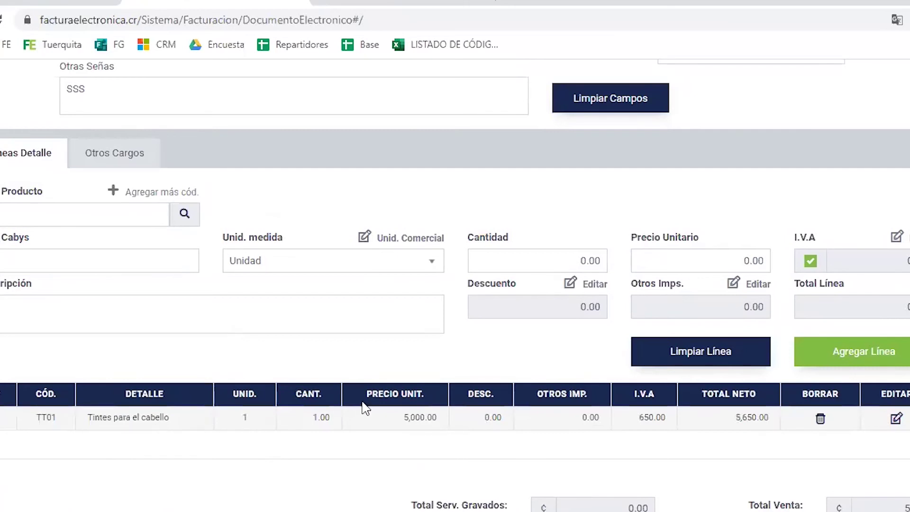
pyautogui.click(55, 213)
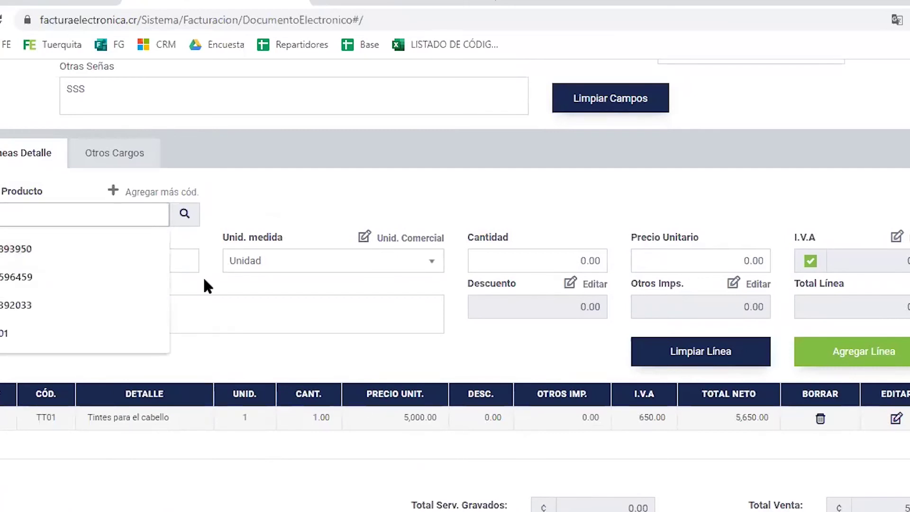
pyautogui.click(51, 221)
pyautogui.write('T')
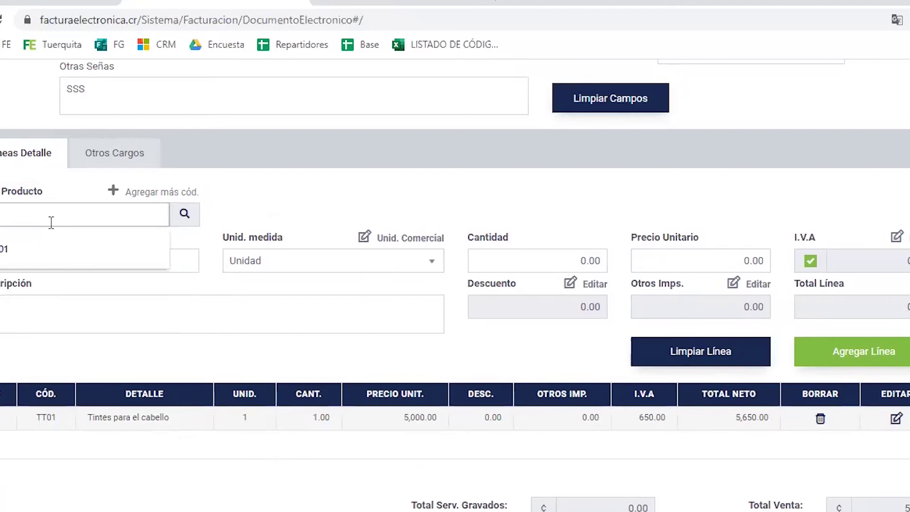
pyautogui.write('02')
pyautogui.click(185, 216)
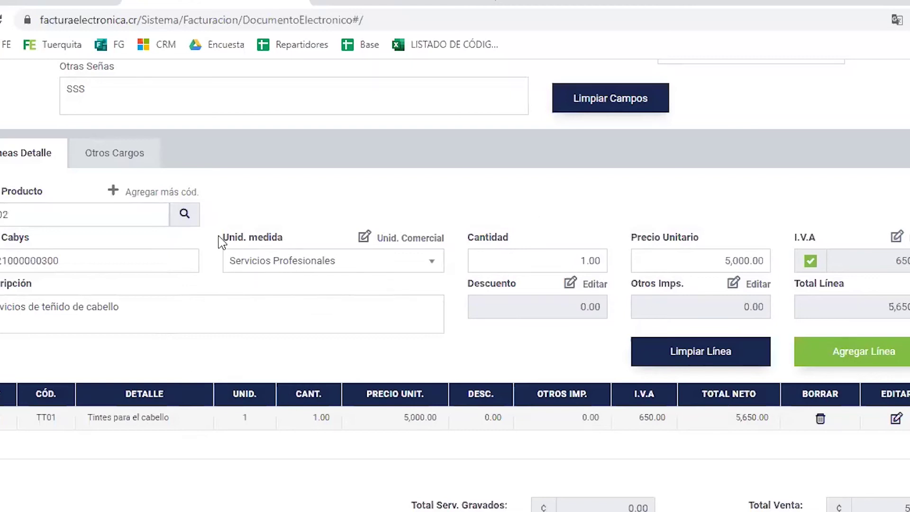
# Check the hair colouring service's unit of measure and add its line to the invoice
pyautogui.moveTo(219, 236); pyautogui.dragTo(287, 239)
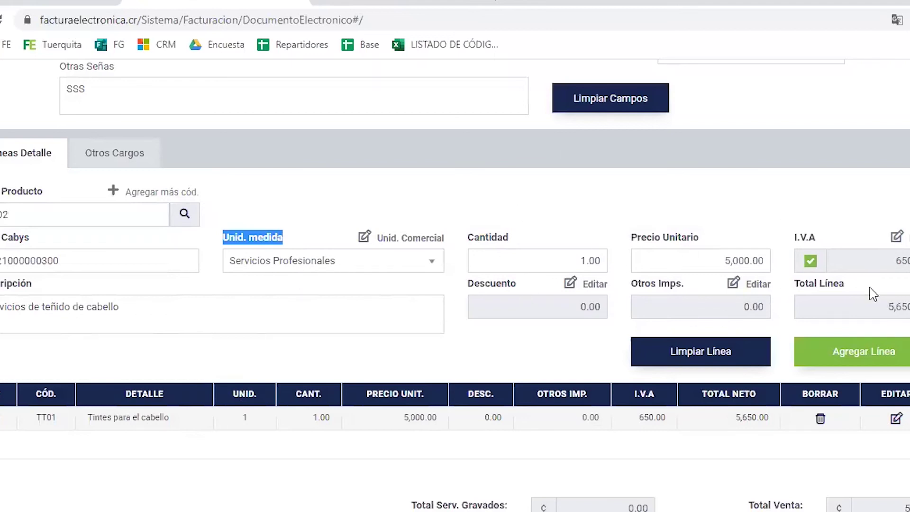
pyautogui.click(505, 371)
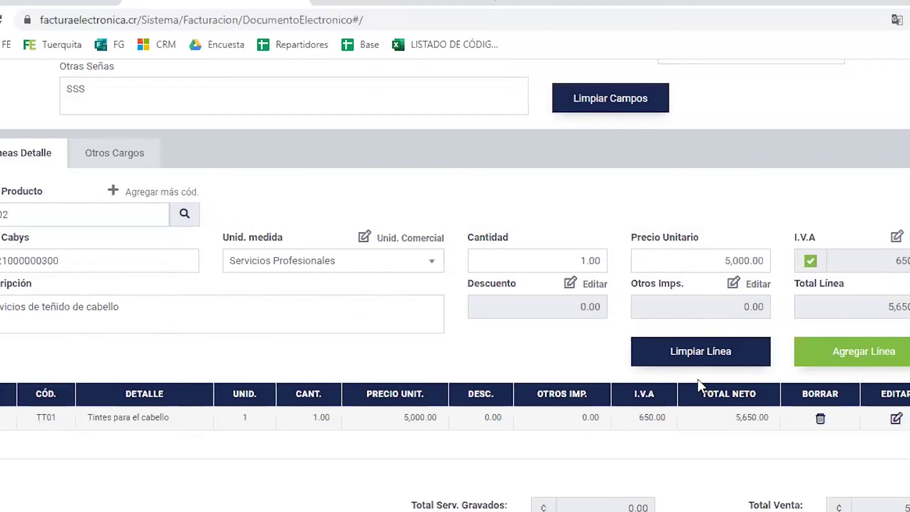
pyautogui.click(807, 366)
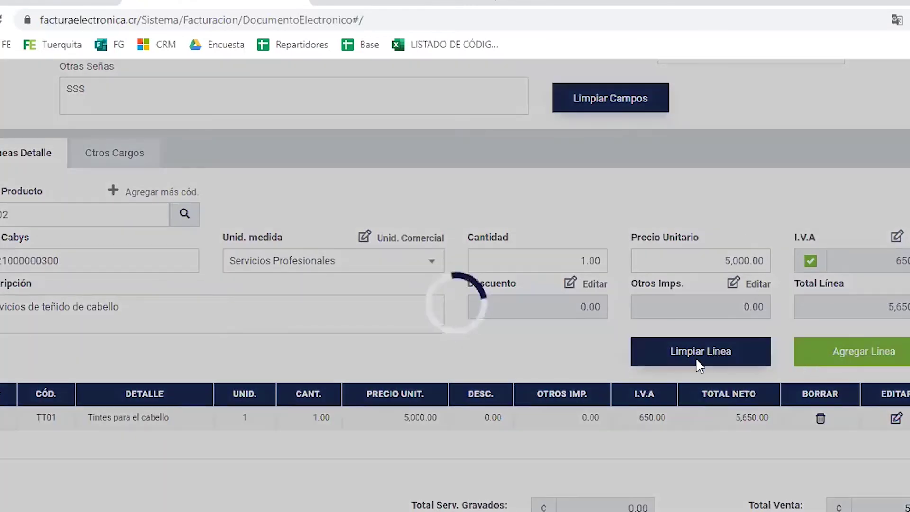
pyautogui.scroll(-2, 474, 417)
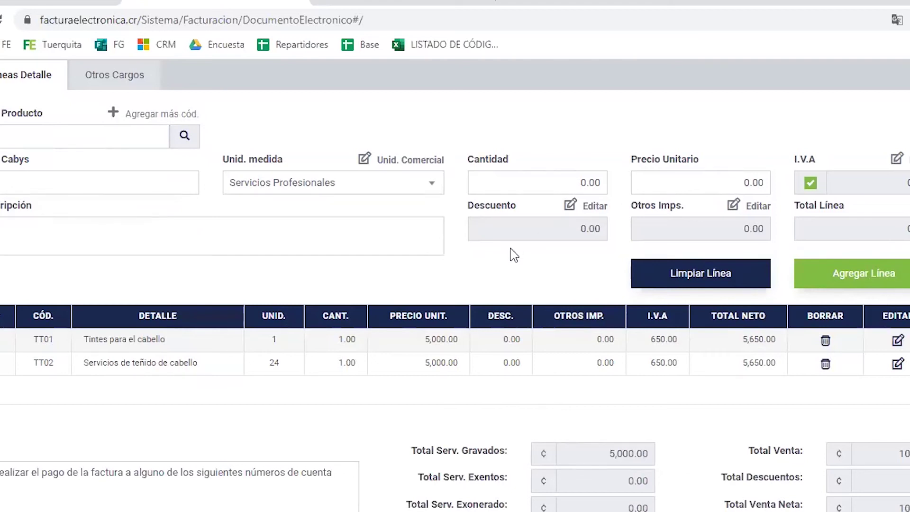
pyautogui.scroll(2, 361, 333)
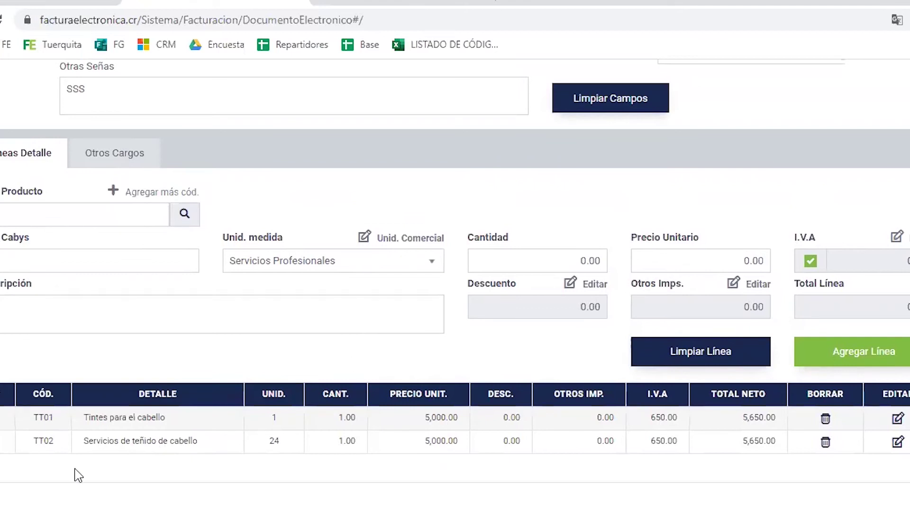
# Fill the CABYS code of the empty detail line with the previously used code that the field suggests
pyautogui.moveTo(85, 441); pyautogui.dragTo(192, 441)
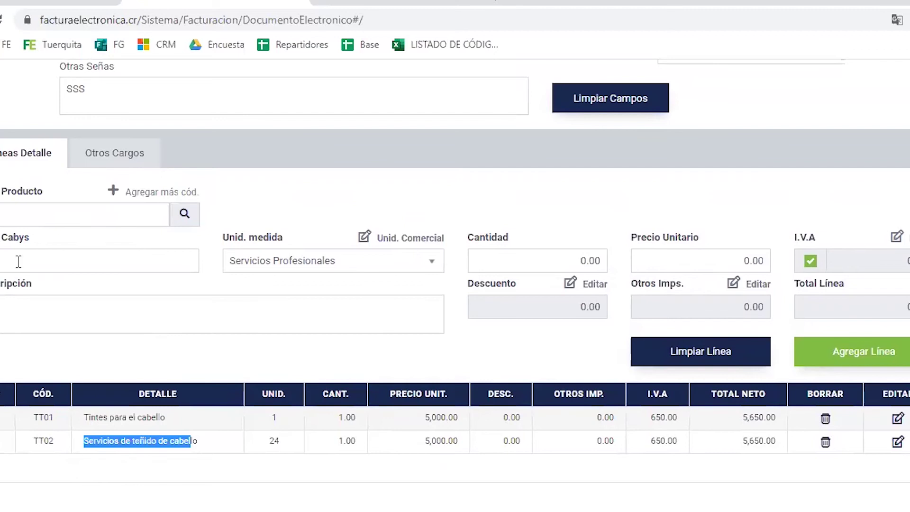
pyautogui.moveTo(1, 237); pyautogui.dragTo(23, 240)
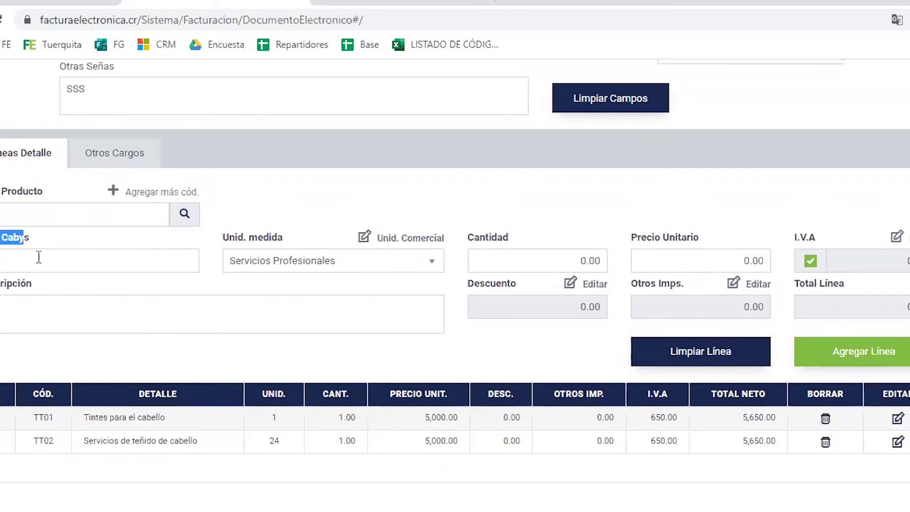
pyautogui.click(39, 257)
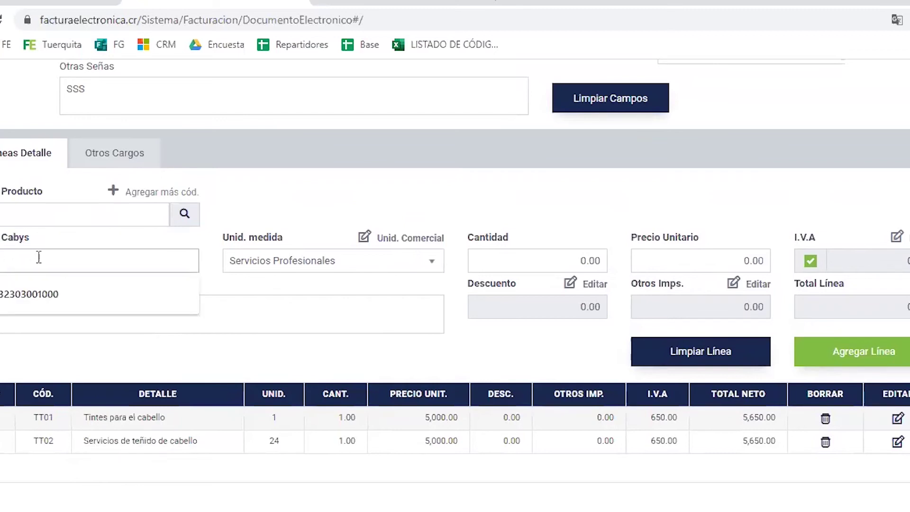
pyautogui.click(33, 294)
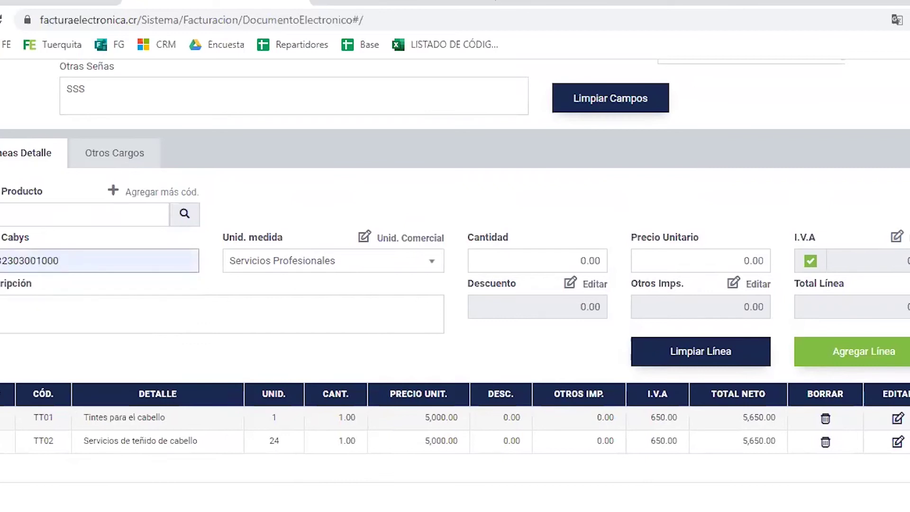
pyautogui.click(273, 346)
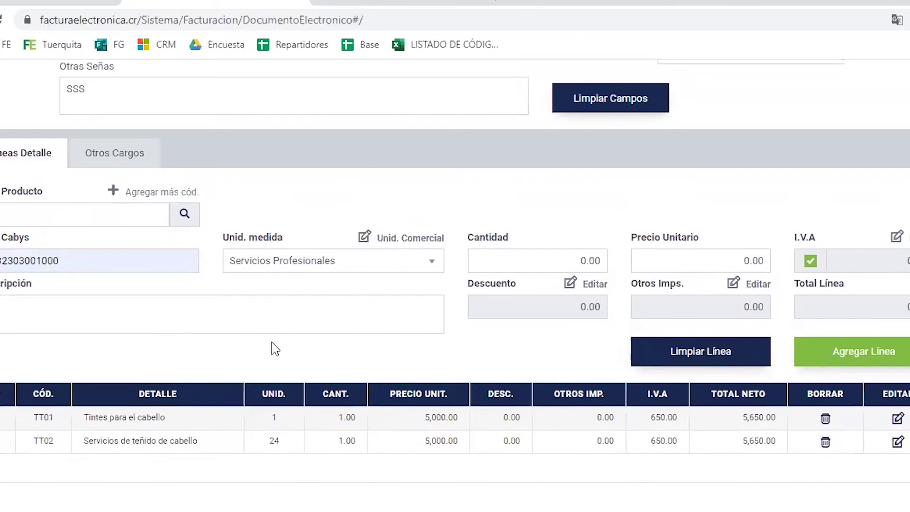
# Review the two detail lines and the invoice totals, and issue the electronic invoice
pyautogui.scroll(-5, 375, 364)
pyautogui.scroll(-4, 374, 365)
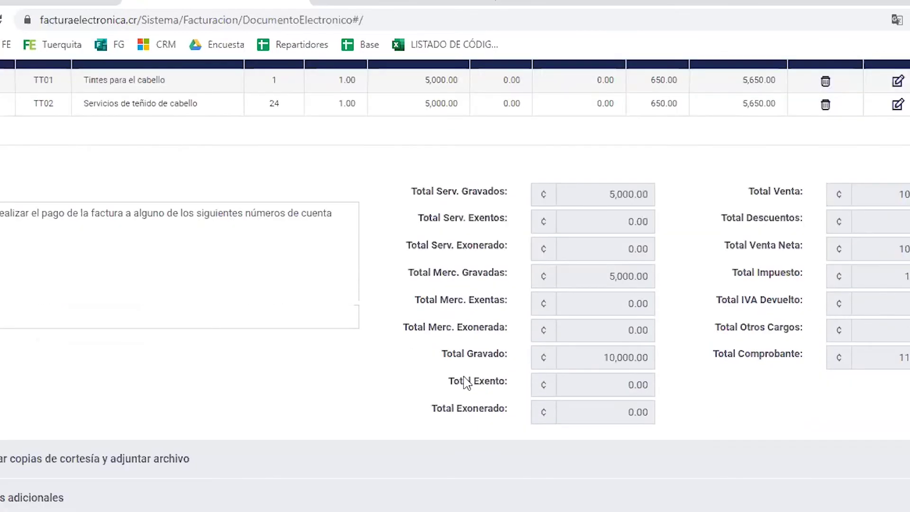
pyautogui.scroll(5, 839, 296)
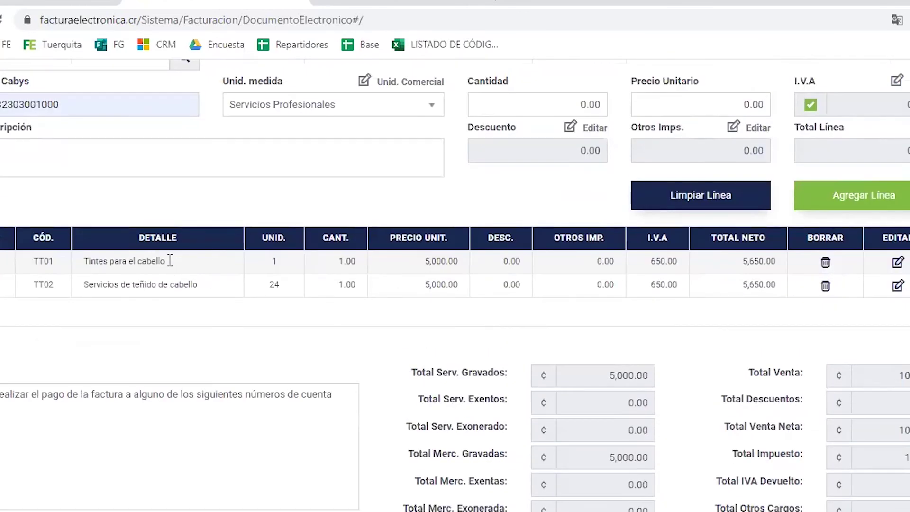
pyautogui.scroll(-5, 573, 356)
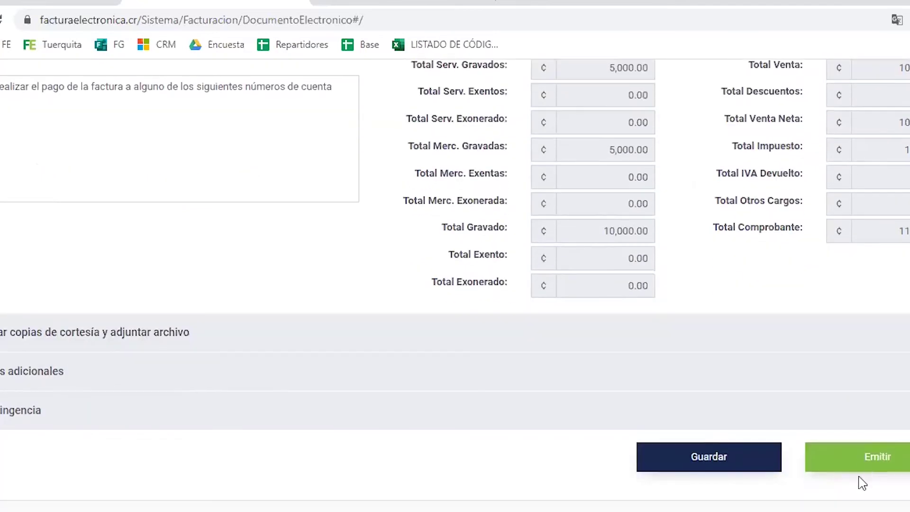
pyautogui.click(867, 472)
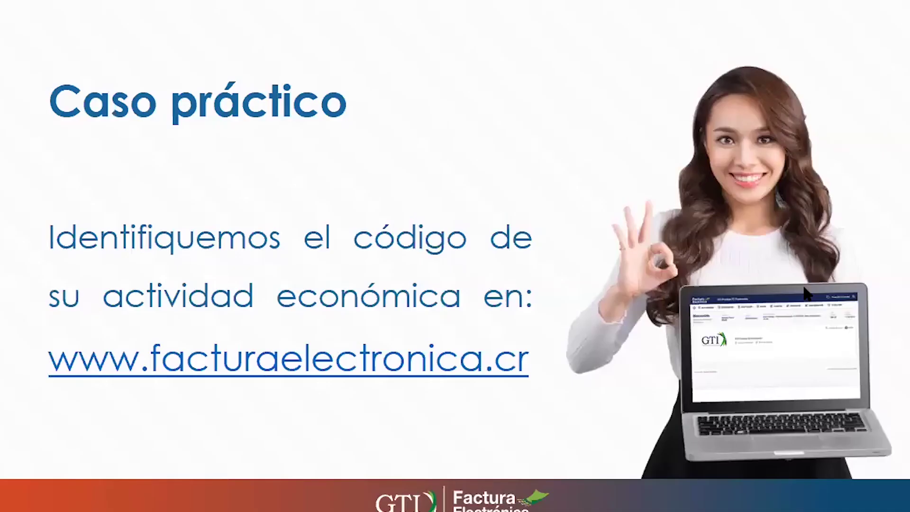
pyautogui.click(805, 293)
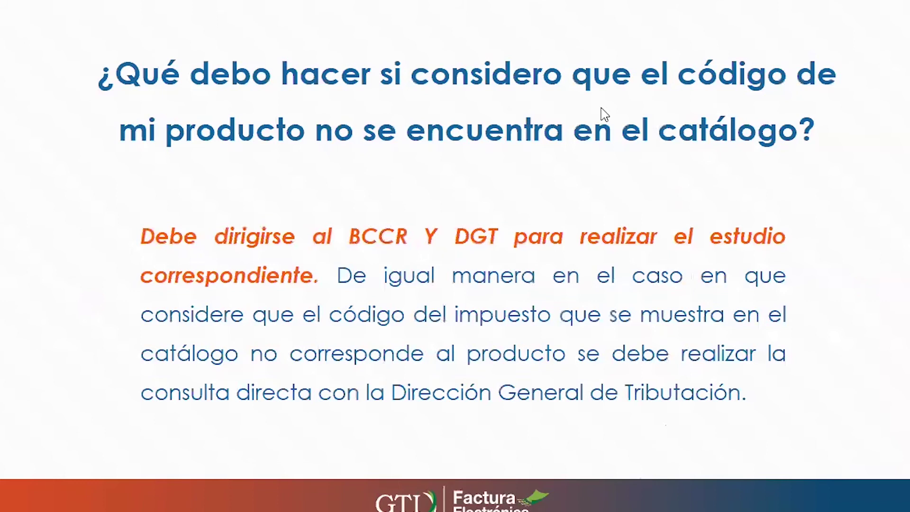
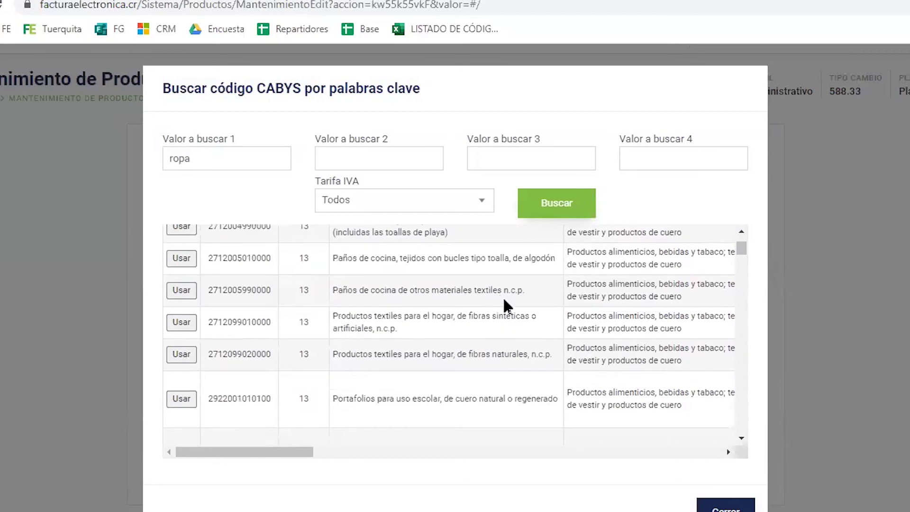
# Add vestido as the second keyword beside ropa in the CABYS code search, run it and look over the results
pyautogui.click(406, 163)
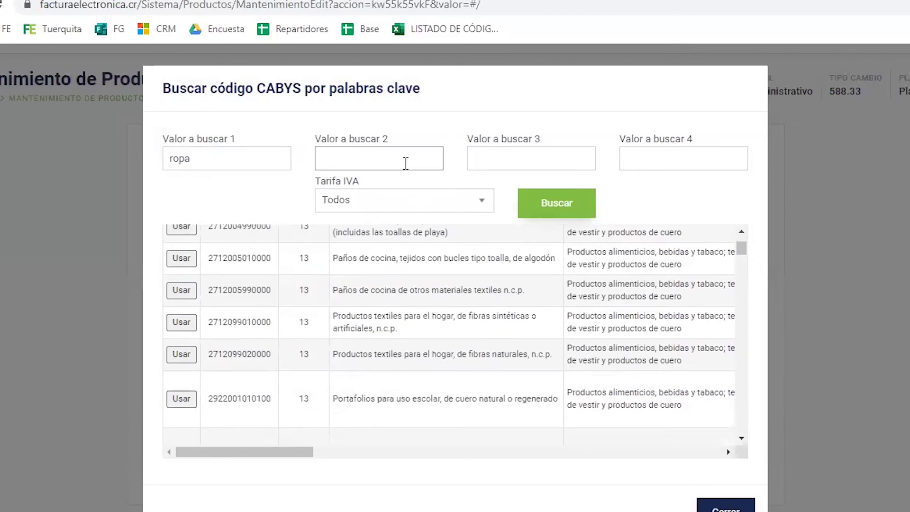
pyautogui.write('vestidod')
pyautogui.press('BackSpace')
pyautogui.click(540, 205)
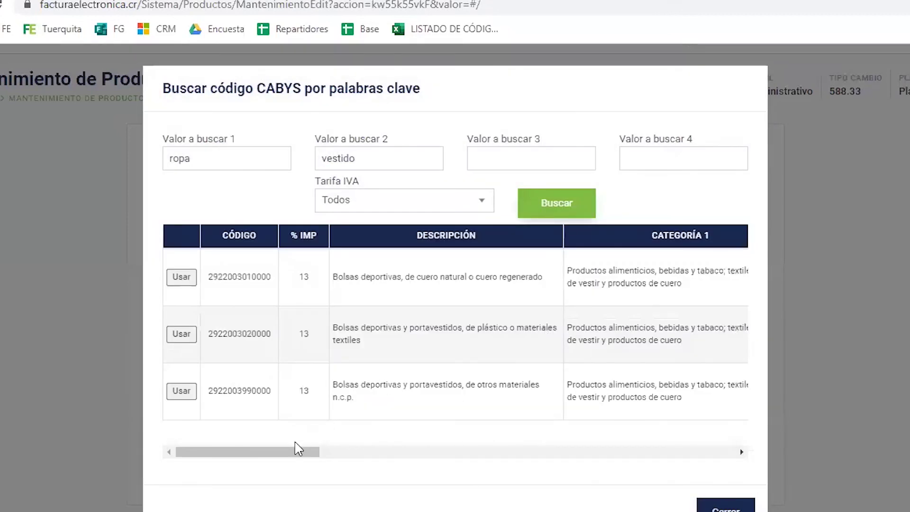
pyautogui.hscroll(2, 292, 452)
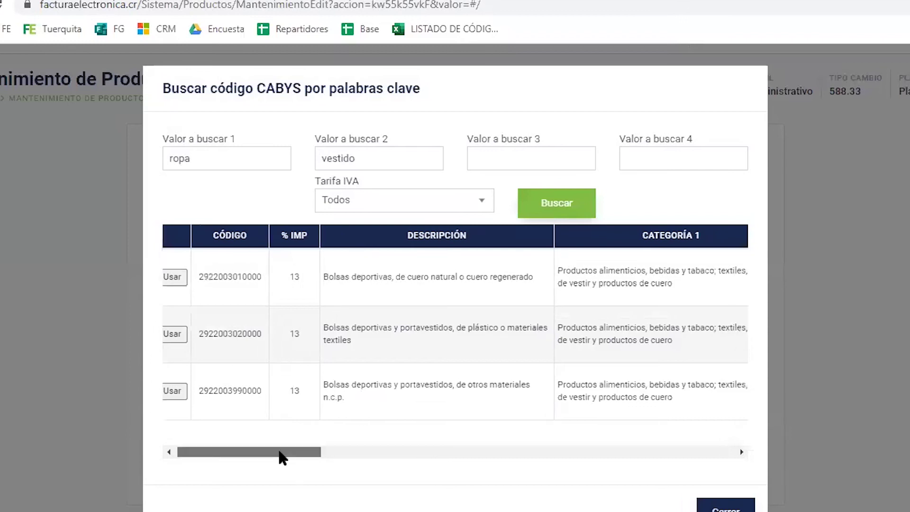
pyautogui.hscroll(-2, 272, 455)
pyautogui.scroll(-1, 398, 378)
pyautogui.scroll(2, 399, 378)
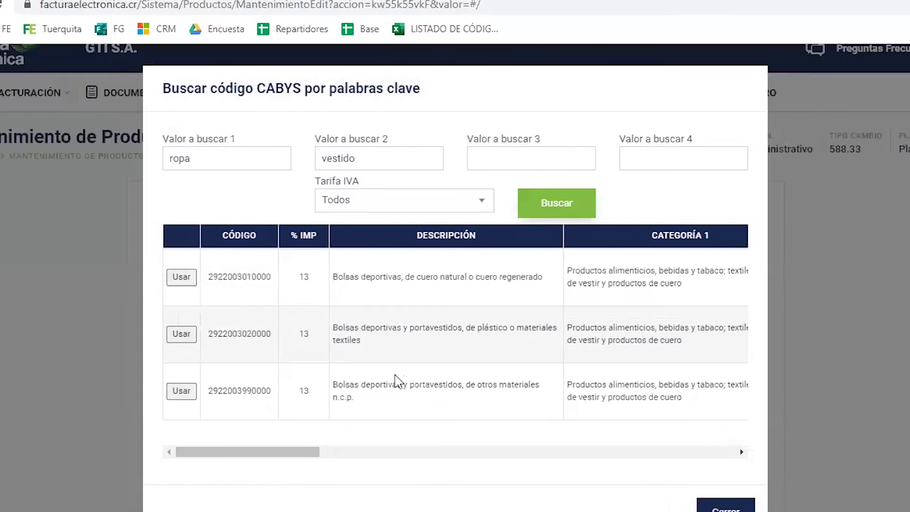
# Clear the second keyword, replace the first one with blusa, and search for CABYS codes again
pyautogui.moveTo(400, 161); pyautogui.dragTo(142, 223)
pyautogui.press('BackSpace')
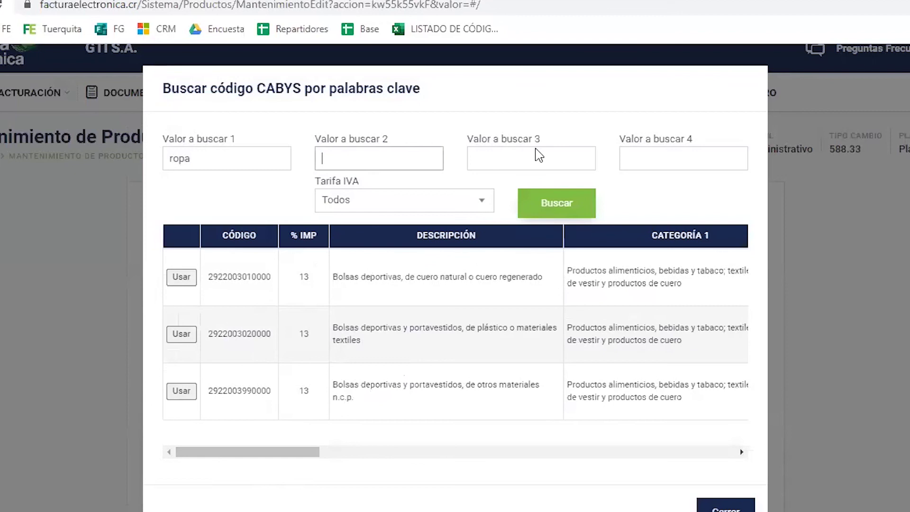
pyautogui.click(234, 159)
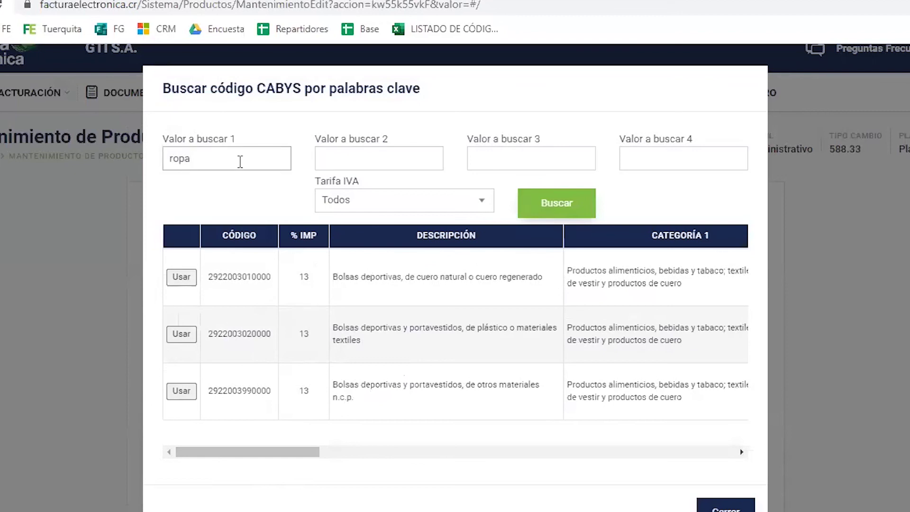
pyautogui.moveTo(265, 160); pyautogui.dragTo(83, 205)
pyautogui.write('blu')
pyautogui.press('BackSpace')
pyautogui.press('BackSpace')
pyautogui.press('BackSpace')
pyautogui.write('blusa')
pyautogui.click(556, 199)
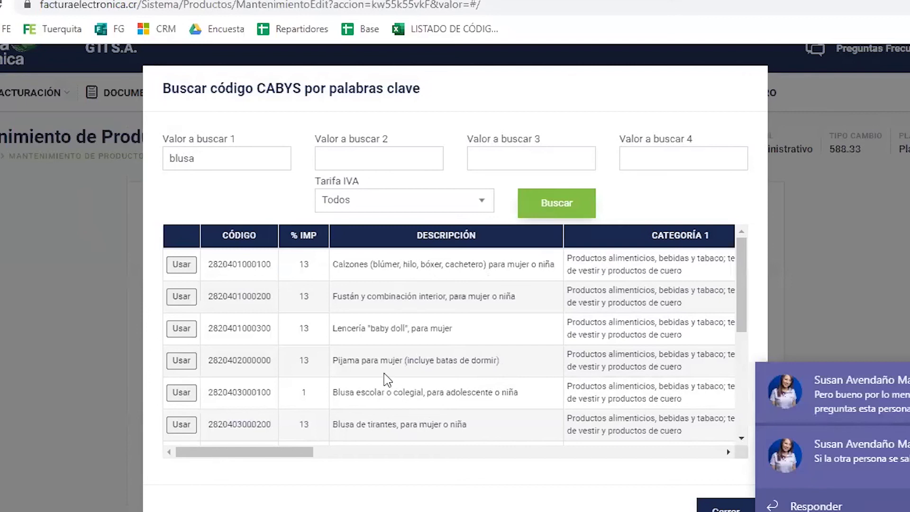
# Examine the pyjama, blouse and T-shirt descriptions in the blusa results, comparing the women's and school garments
pyautogui.moveTo(338, 361); pyautogui.dragTo(410, 366)
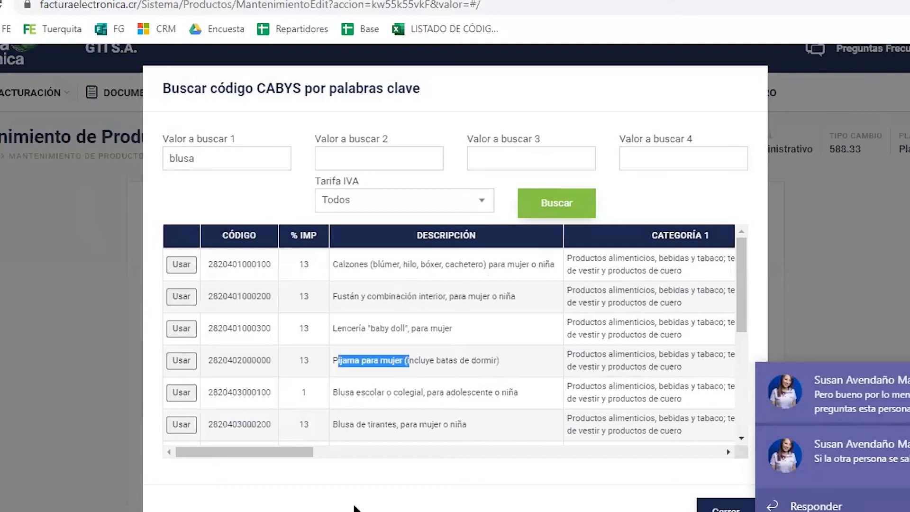
pyautogui.click(412, 377)
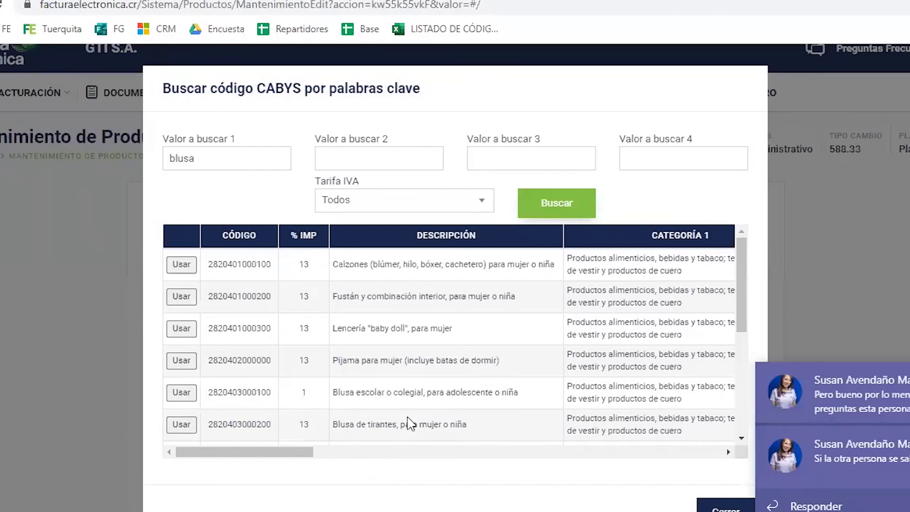
pyautogui.scroll(-2, 408, 393)
pyautogui.moveTo(340, 346); pyautogui.dragTo(459, 342)
pyautogui.moveTo(334, 377); pyautogui.dragTo(439, 373)
pyautogui.scroll(-2, 356, 334)
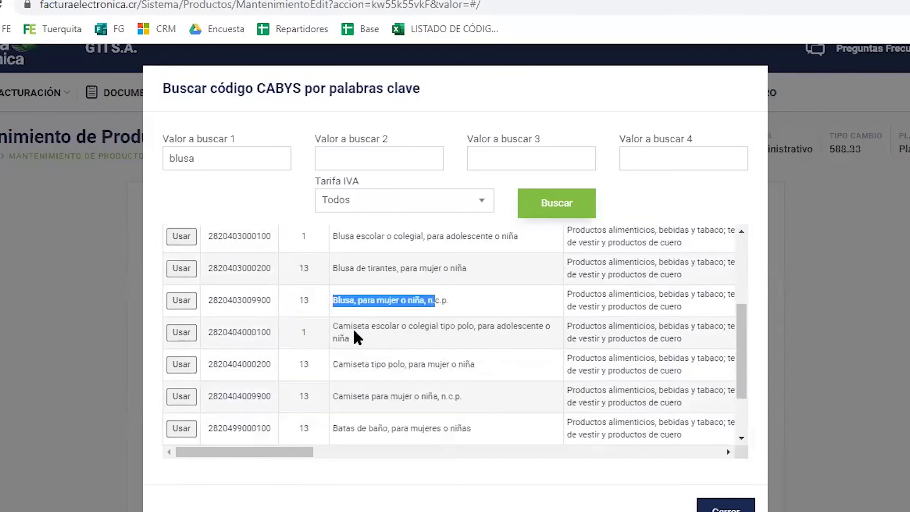
pyautogui.moveTo(339, 325); pyautogui.dragTo(417, 326)
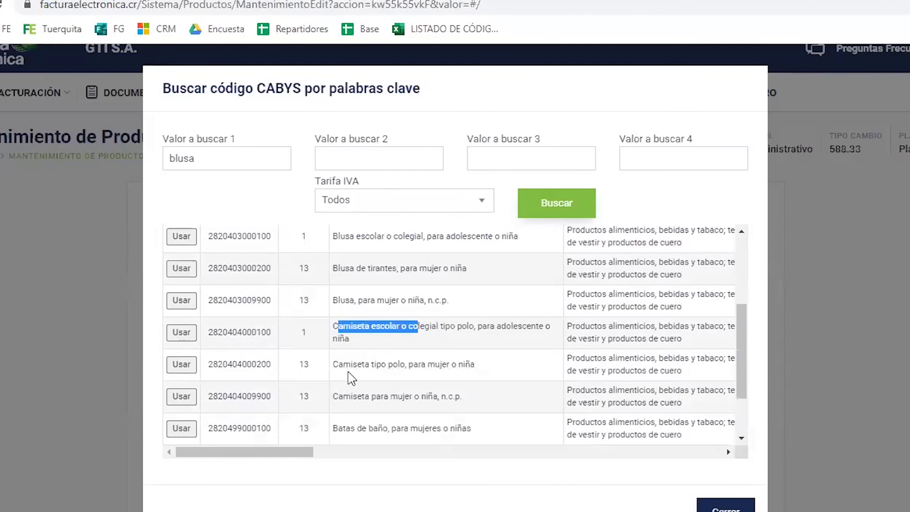
pyautogui.moveTo(332, 364); pyautogui.dragTo(458, 365)
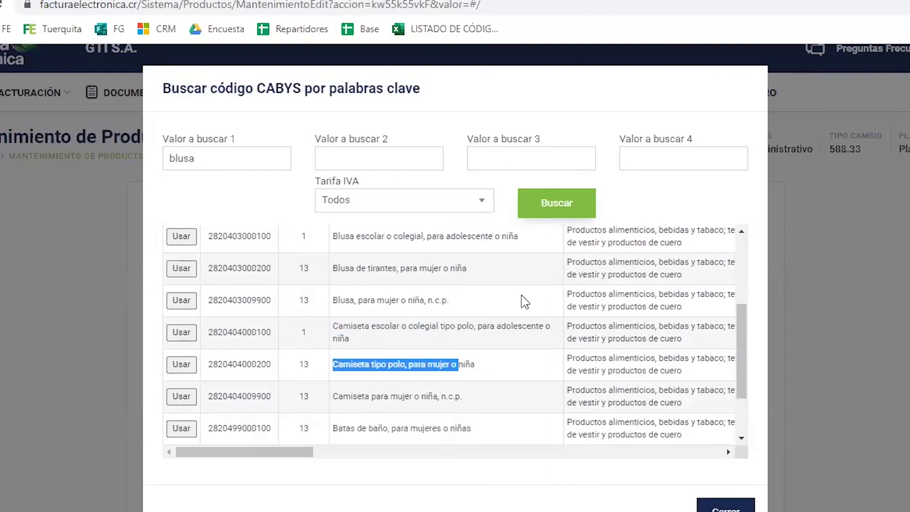
pyautogui.scroll(-2, 362, 379)
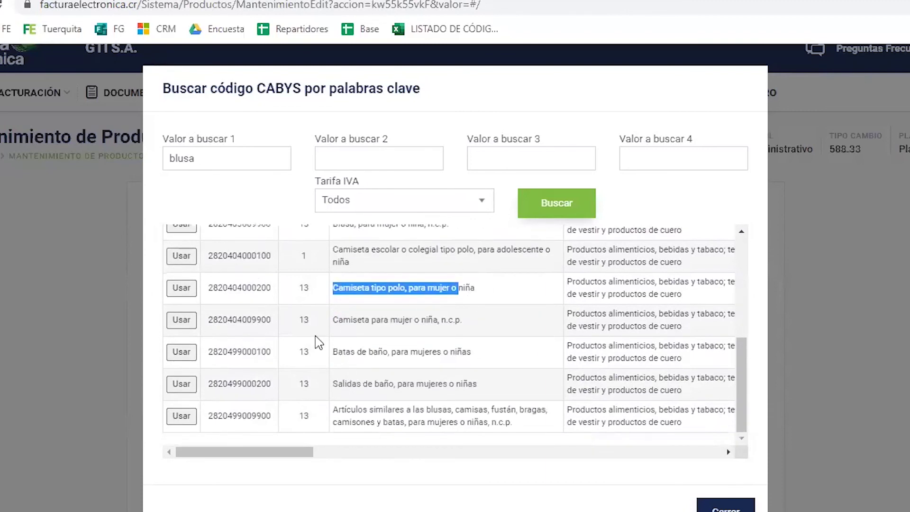
# Go through the whole list of blusa results again, from the bathrobe entries back to the underwear entries
pyautogui.click(437, 352)
pyautogui.scroll(-2, 443, 341)
pyautogui.scroll(2, 451, 332)
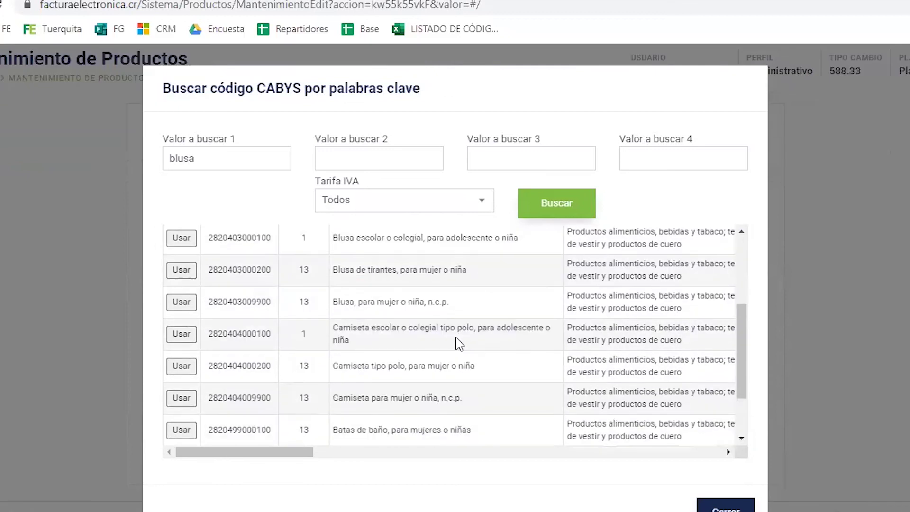
pyautogui.scroll(2, 498, 332)
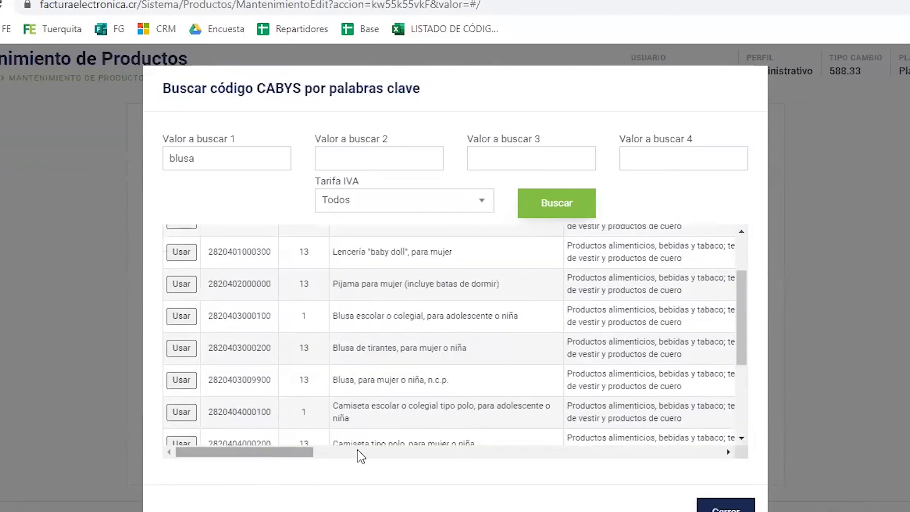
pyautogui.scroll(-2, 399, 430)
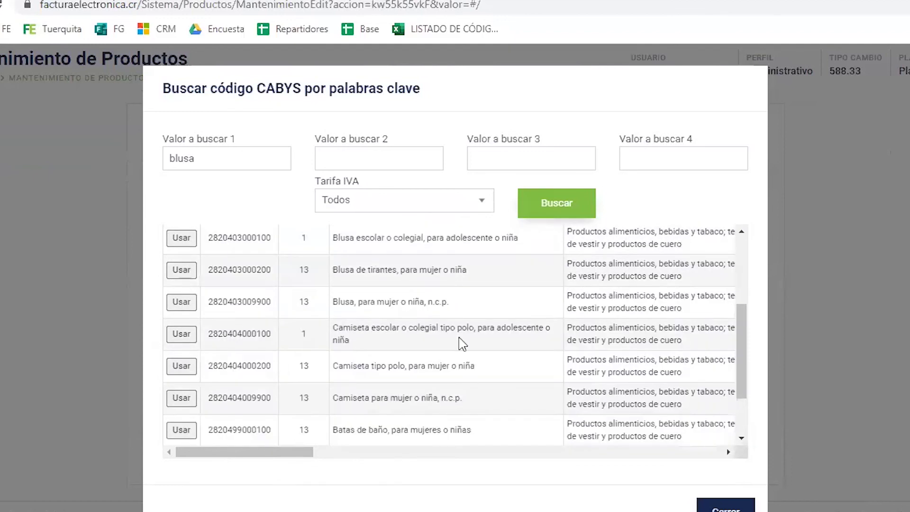
pyautogui.scroll(-2, 355, 377)
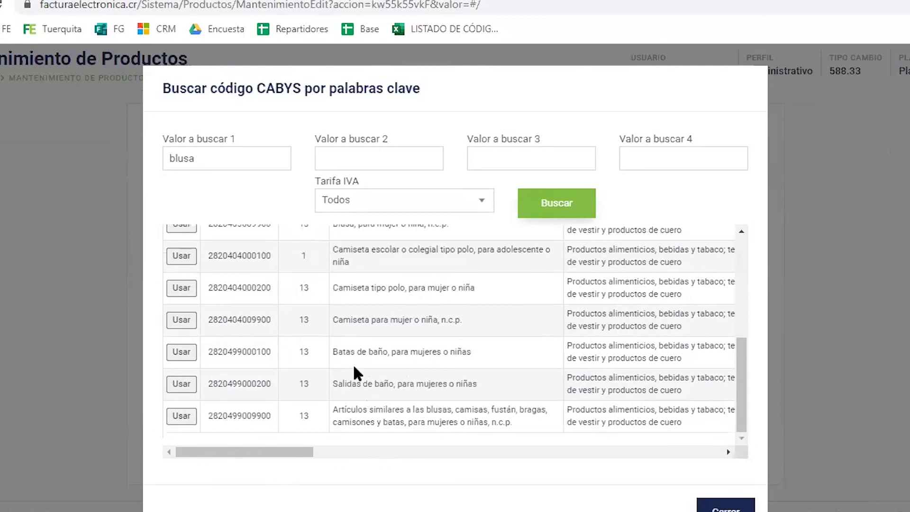
pyautogui.scroll(3, 381, 322)
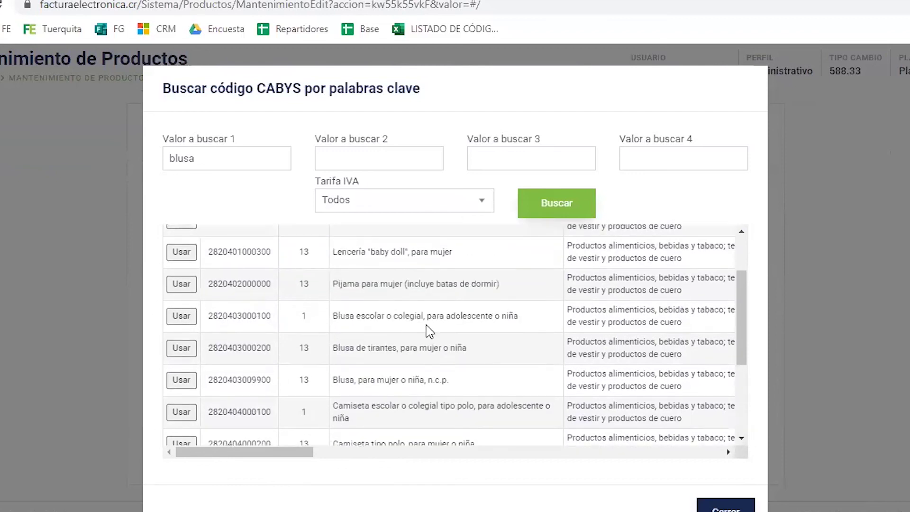
pyautogui.scroll(2, 430, 331)
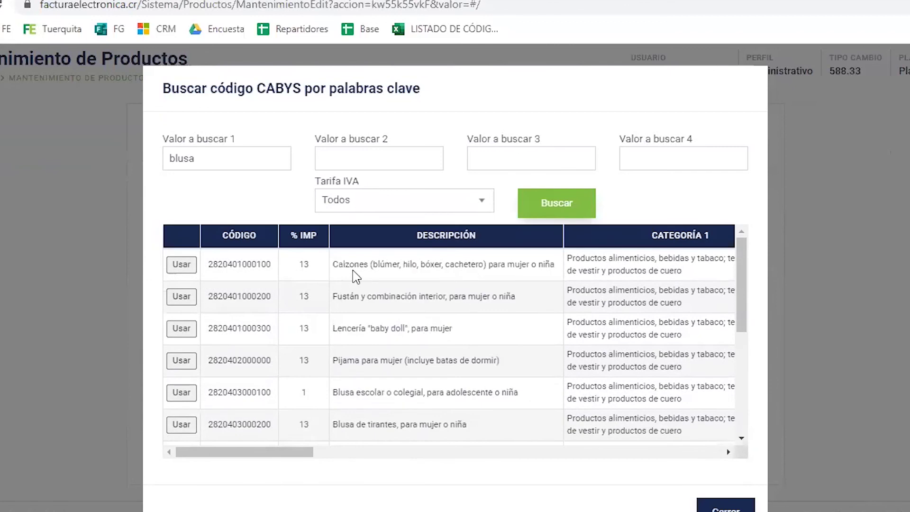
pyautogui.moveTo(335, 260); pyautogui.dragTo(361, 271)
pyautogui.click(441, 280)
pyautogui.scroll(-6, 476, 365)
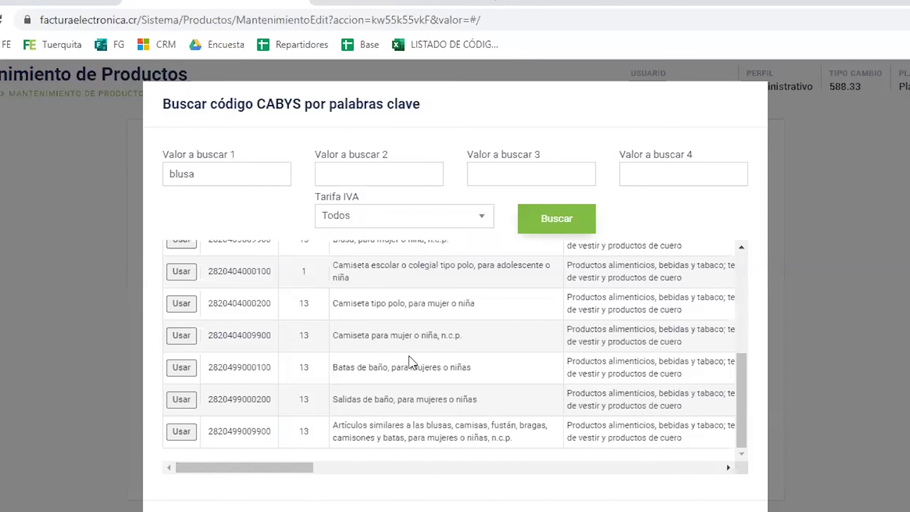
pyautogui.moveTo(333, 335); pyautogui.dragTo(431, 362)
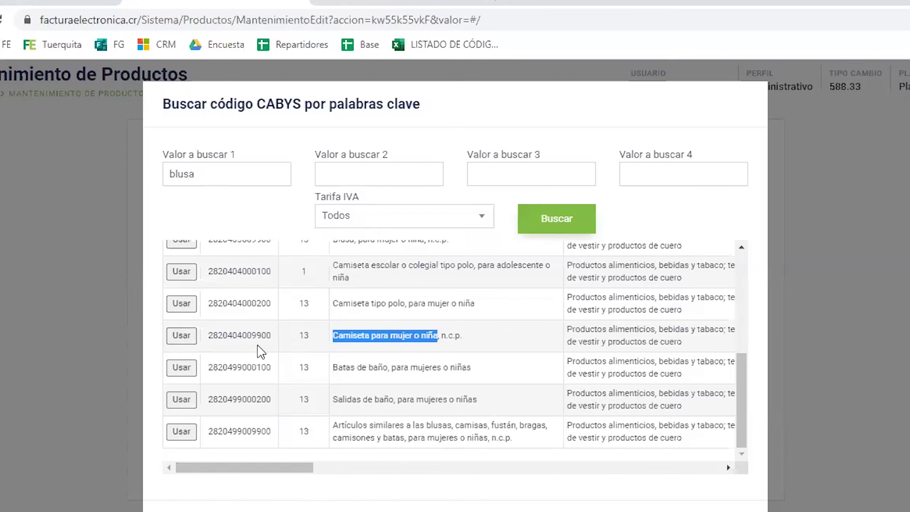
pyautogui.click(183, 341)
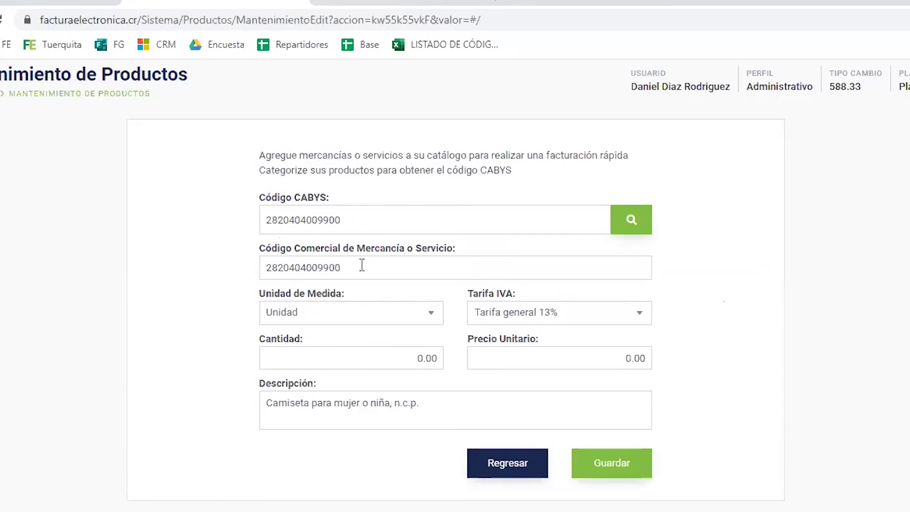
# Replace the product's commercial code with 01
pyautogui.moveTo(360, 266); pyautogui.dragTo(158, 289)
pyautogui.press('BackSpace')
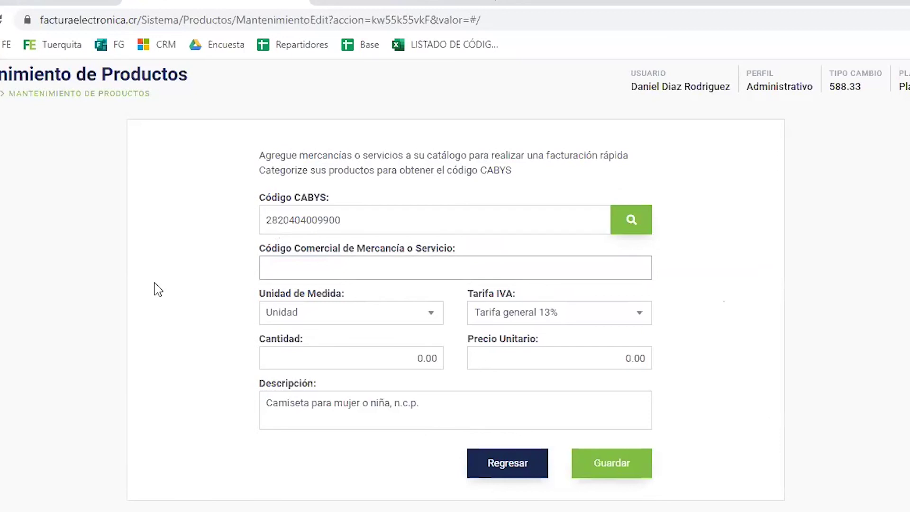
pyautogui.write('01')
# Set the product's quantity to 1 and its unit price to 4500
pyautogui.click(403, 349)
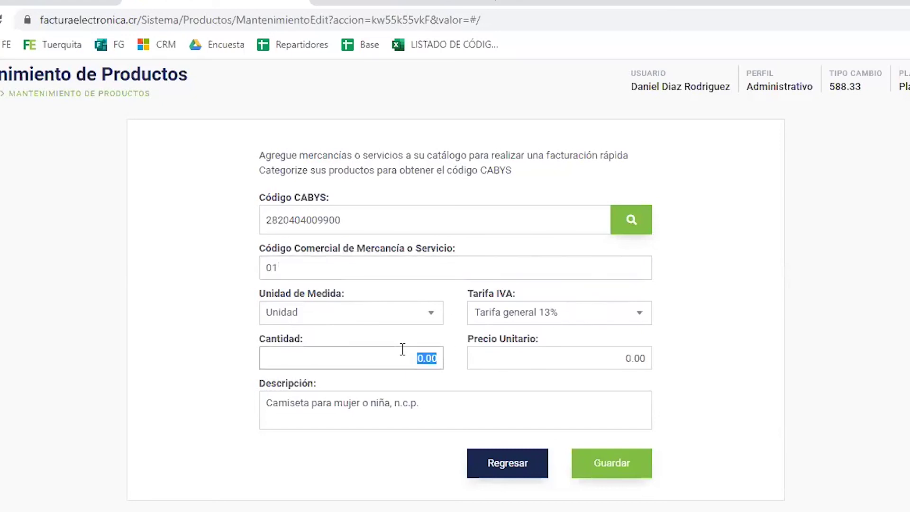
pyautogui.write('1')
pyautogui.click(554, 354)
pyautogui.write('4500')
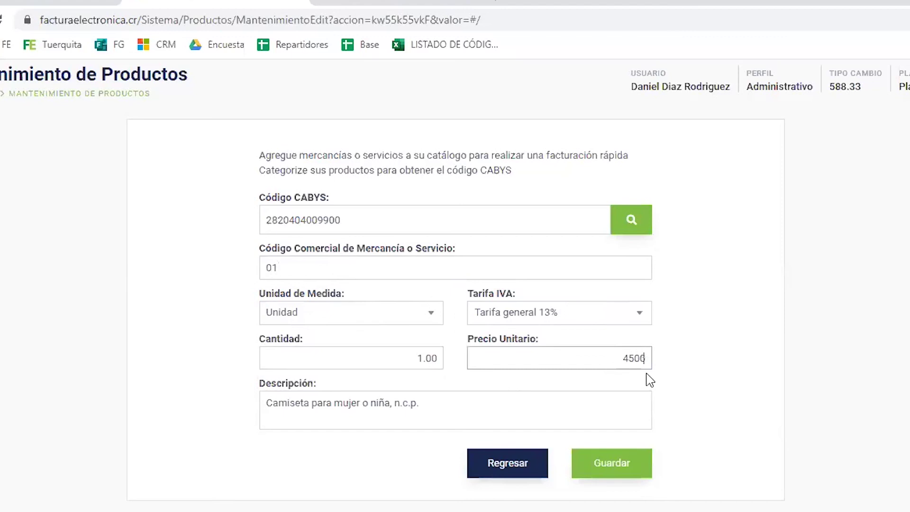
pyautogui.click(359, 456)
# Remove "n.c.p." from the end of the description, leaving "Camiseta para mujer o niña,"
pyautogui.click(424, 423)
pyautogui.press('BackSpace')
pyautogui.press('BackSpace')
pyautogui.press('BackSpace')
pyautogui.press('BackSpace')
pyautogui.press('BackSpace')
pyautogui.press('BackSpace')
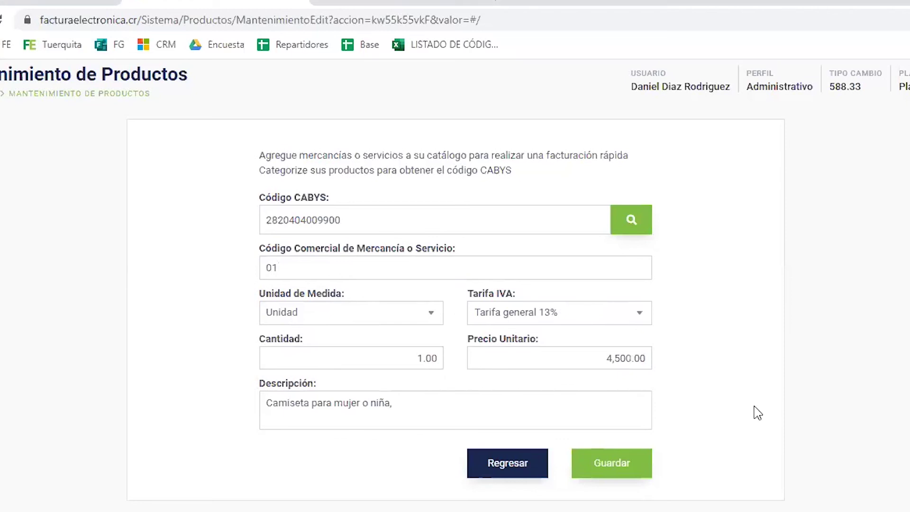
# Examine the product form, comparing the commercial code of the merchandise or service with the CABYS code
pyautogui.scroll(2, 758, 403)
pyautogui.scroll(-2, 778, 405)
pyautogui.click(288, 269)
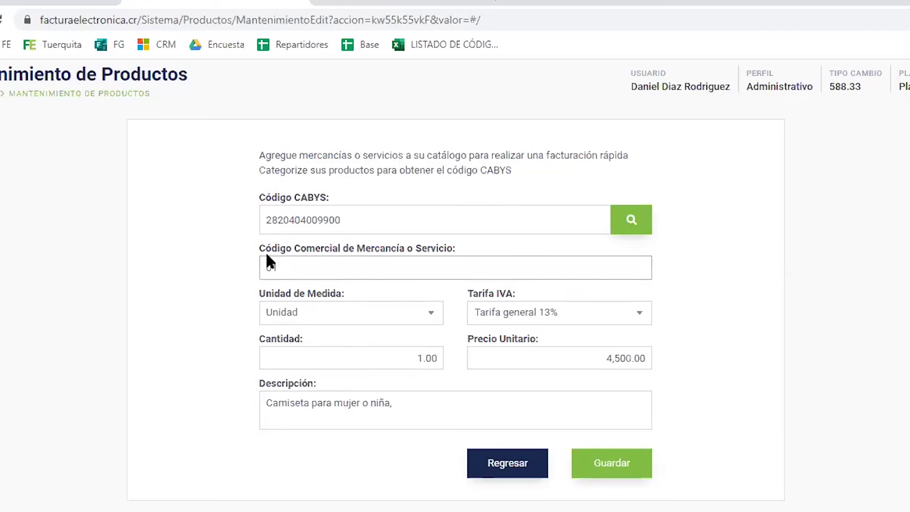
pyautogui.moveTo(260, 248); pyautogui.dragTo(458, 248)
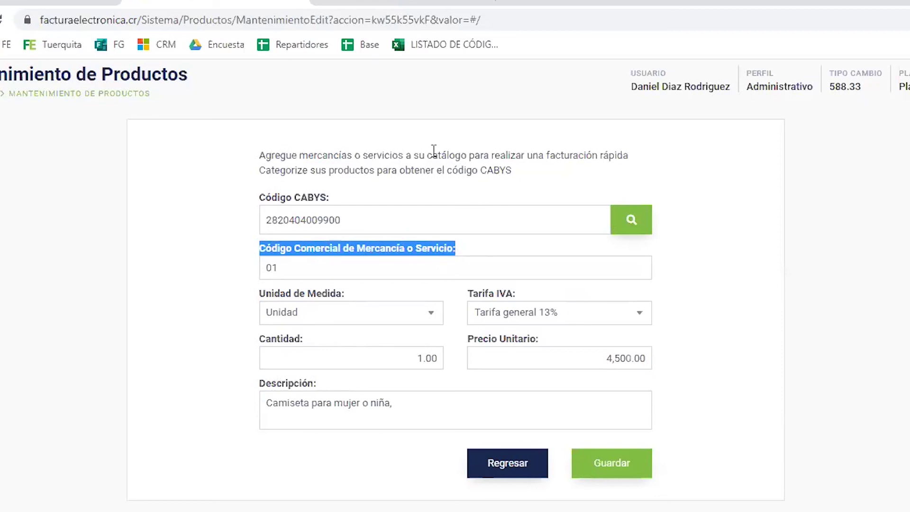
pyautogui.moveTo(260, 199); pyautogui.dragTo(351, 201)
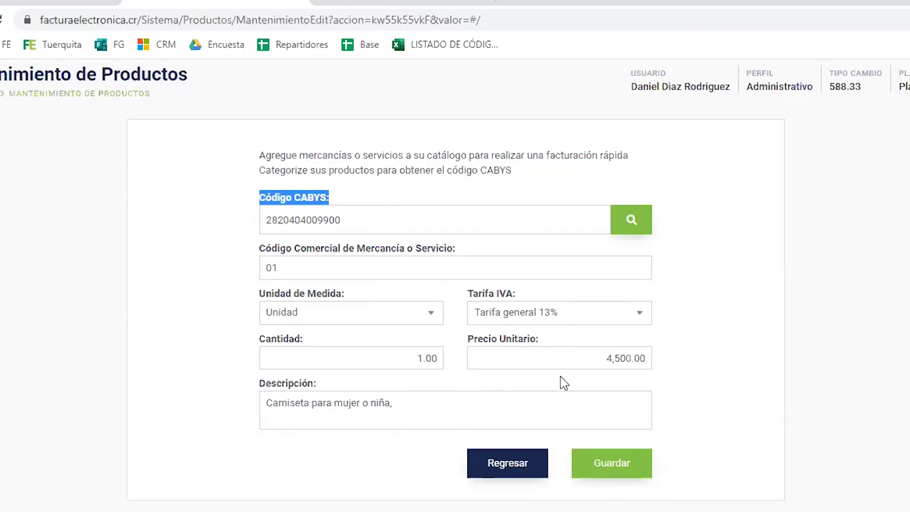
pyautogui.click(349, 267)
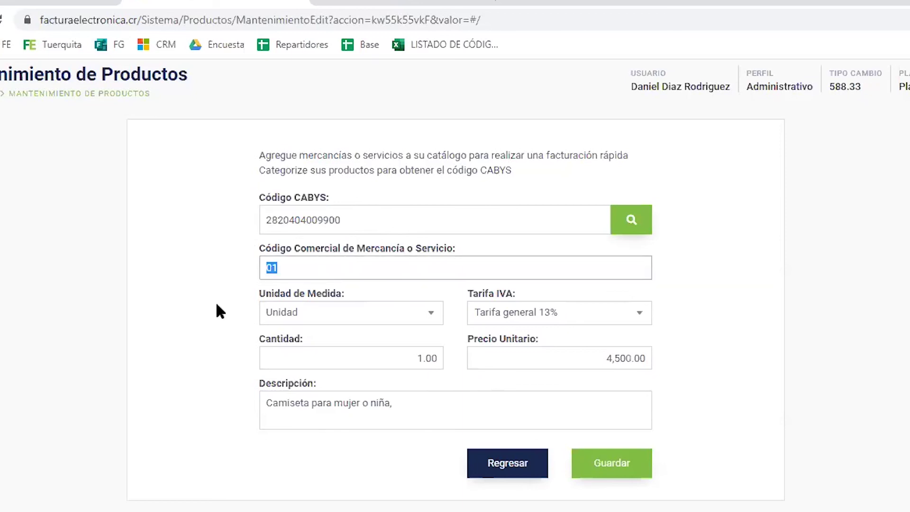
pyautogui.click(367, 221)
pyautogui.click(178, 245)
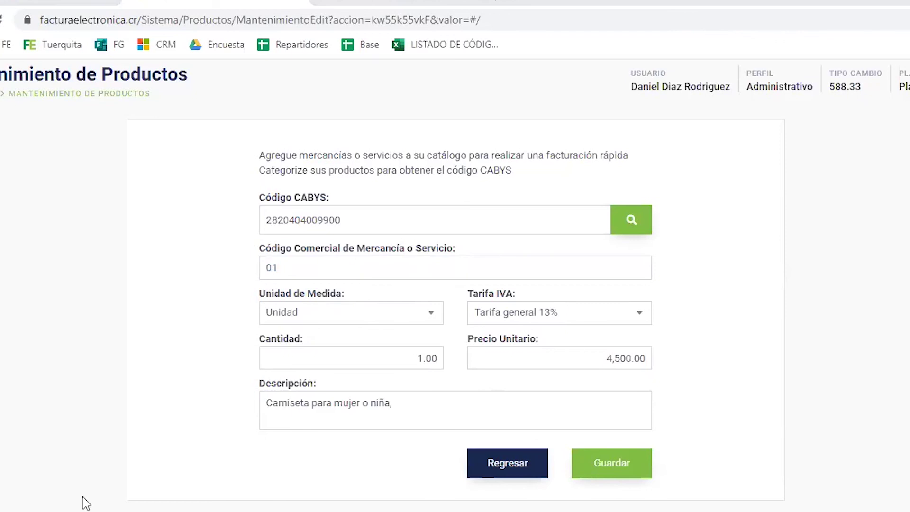
pyautogui.scroll(2, 679, 388)
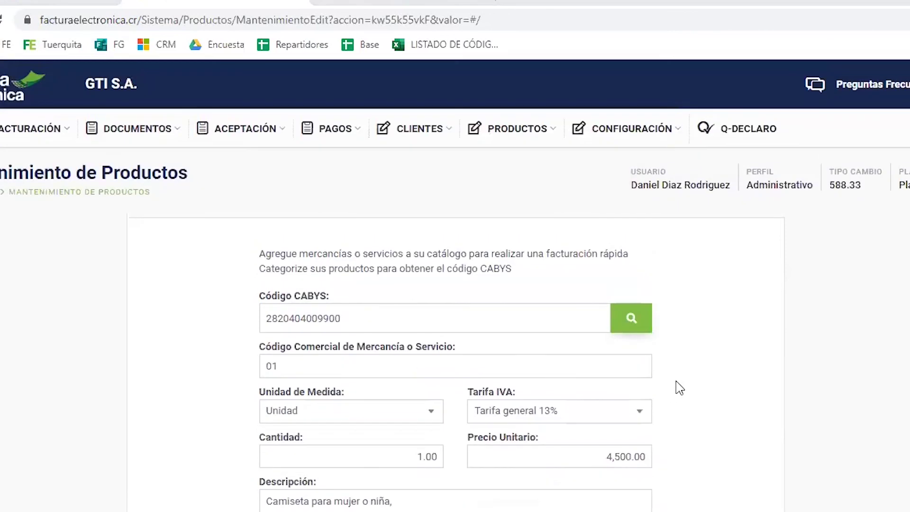
pyautogui.scroll(-2, 680, 388)
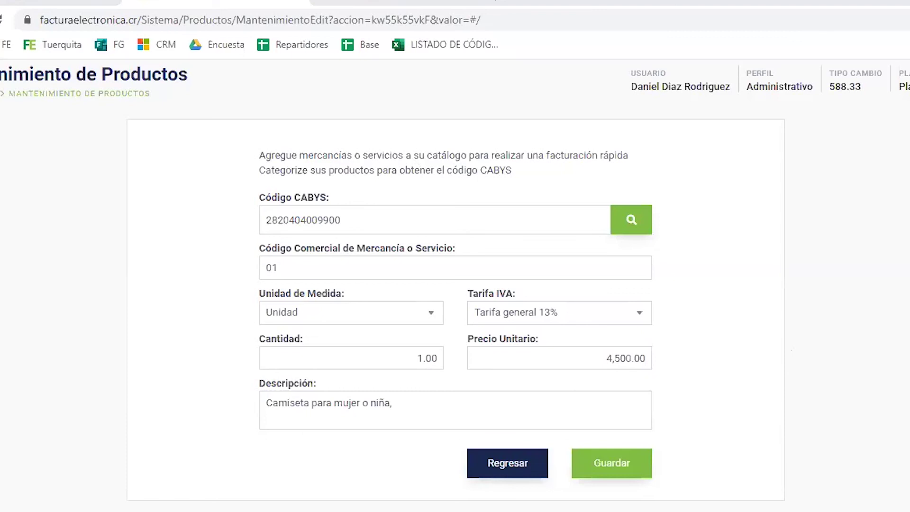
pyautogui.scroll(2, 455, 284)
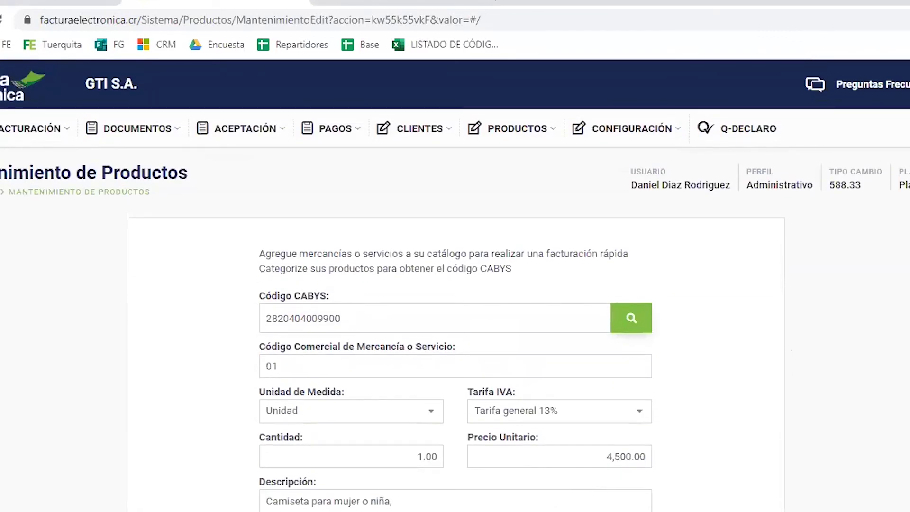